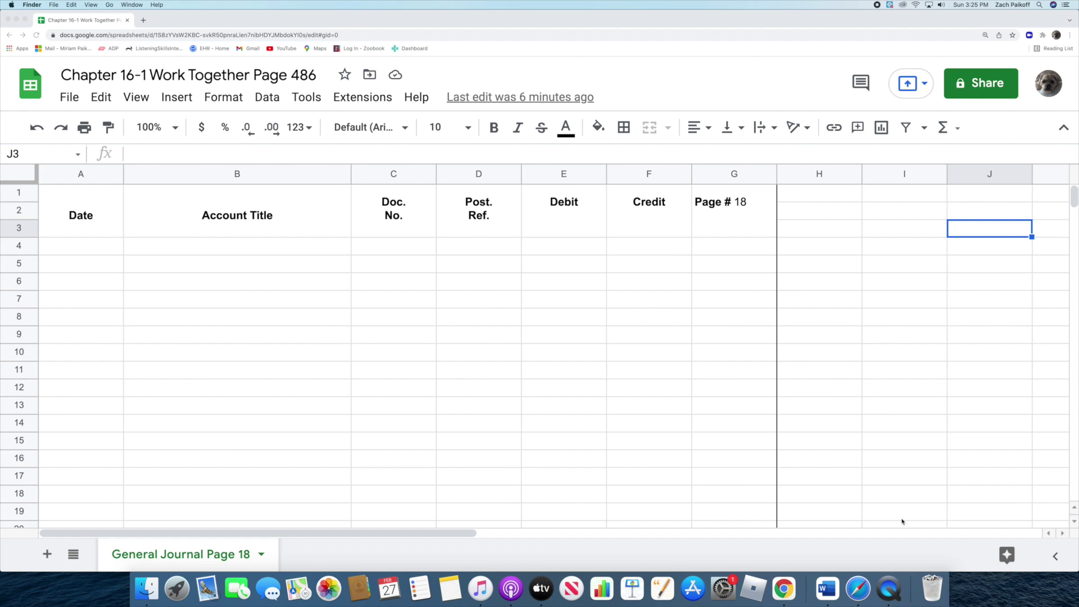
- Enter the heading "Adjusting Entries" in the Account Title column at cell B4
click(292, 250)
double_click(291, 249)
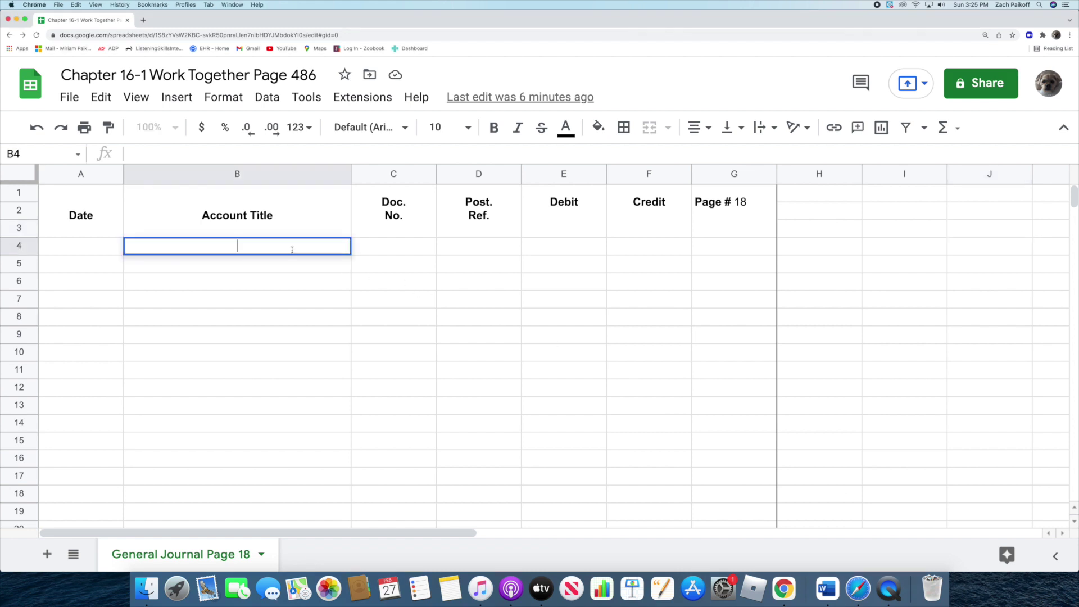
text(Adjusting )
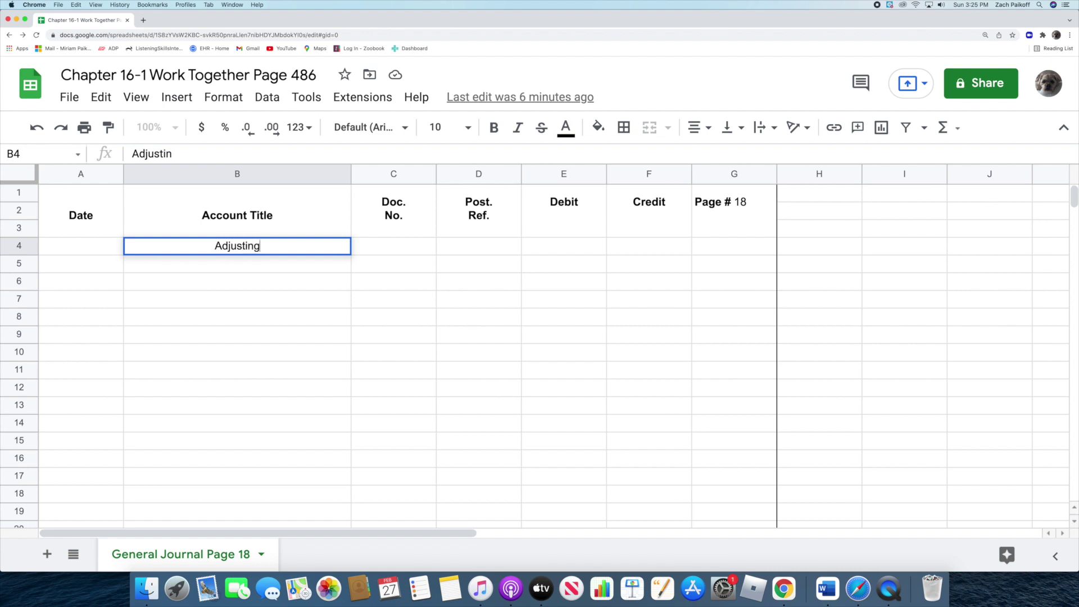
text(Ent)
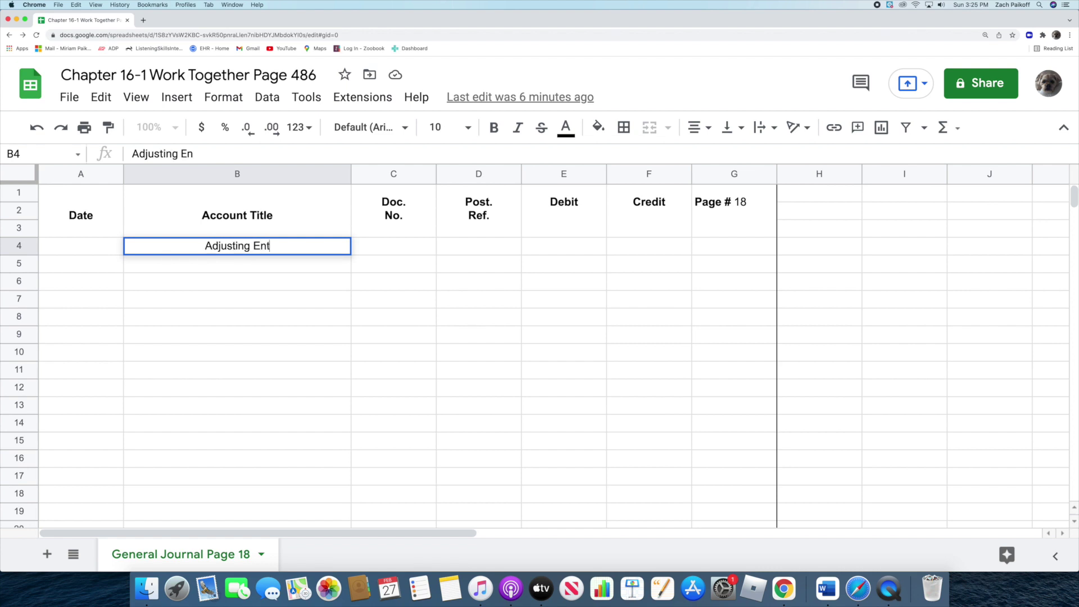
text(ries)
key(Return)
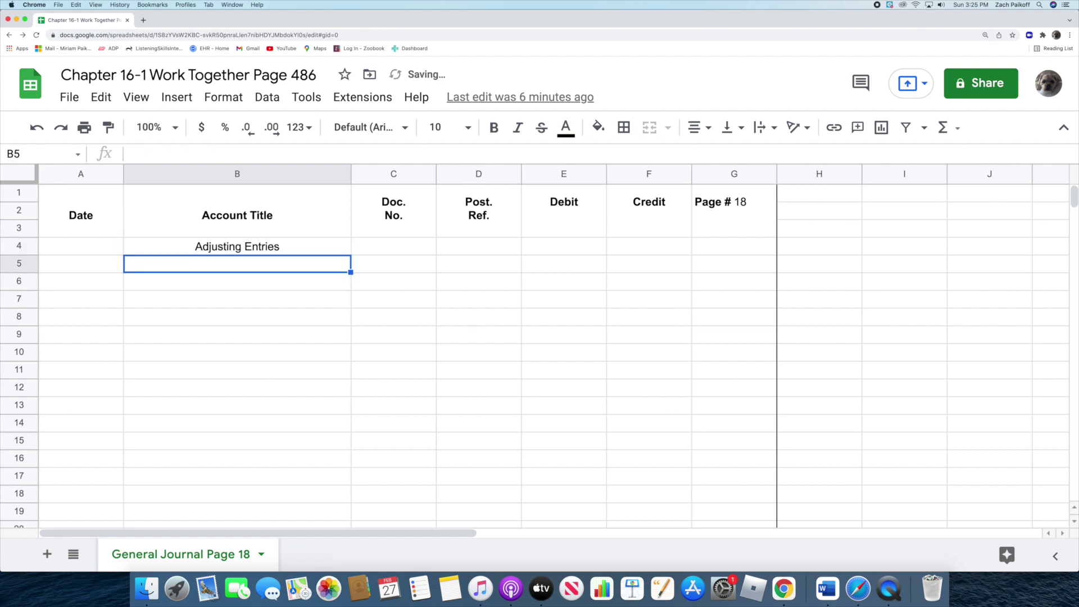
- Record the row 5 debit line dated "Dec. 31, 2022" for "Uncollectible Accounts Expense" with a debit of 1500
click(87, 263)
text(Dec. 3)
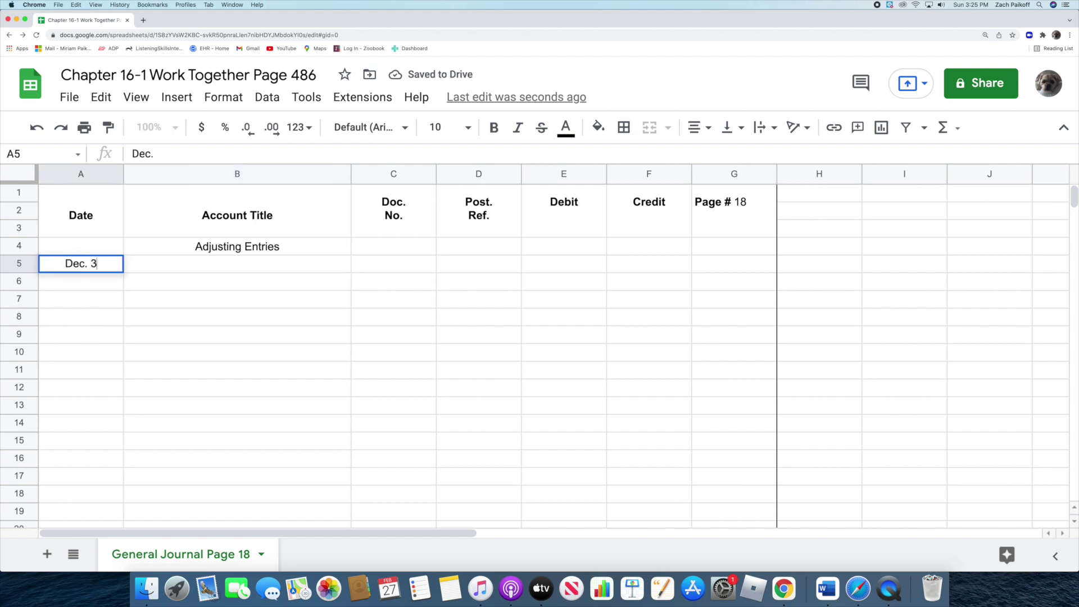
text(1, 2022)
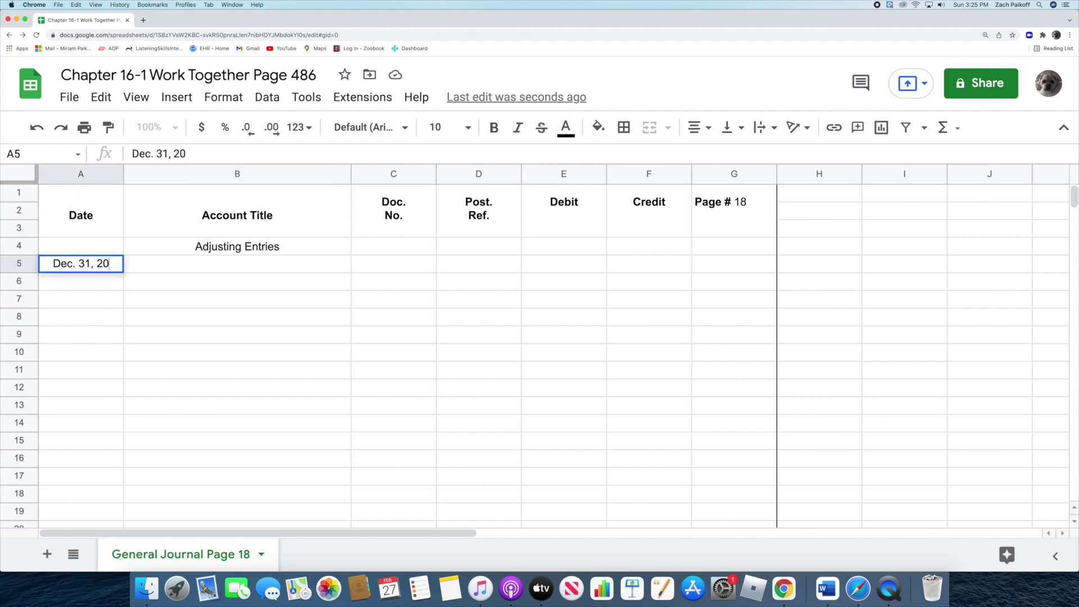
key(Return)
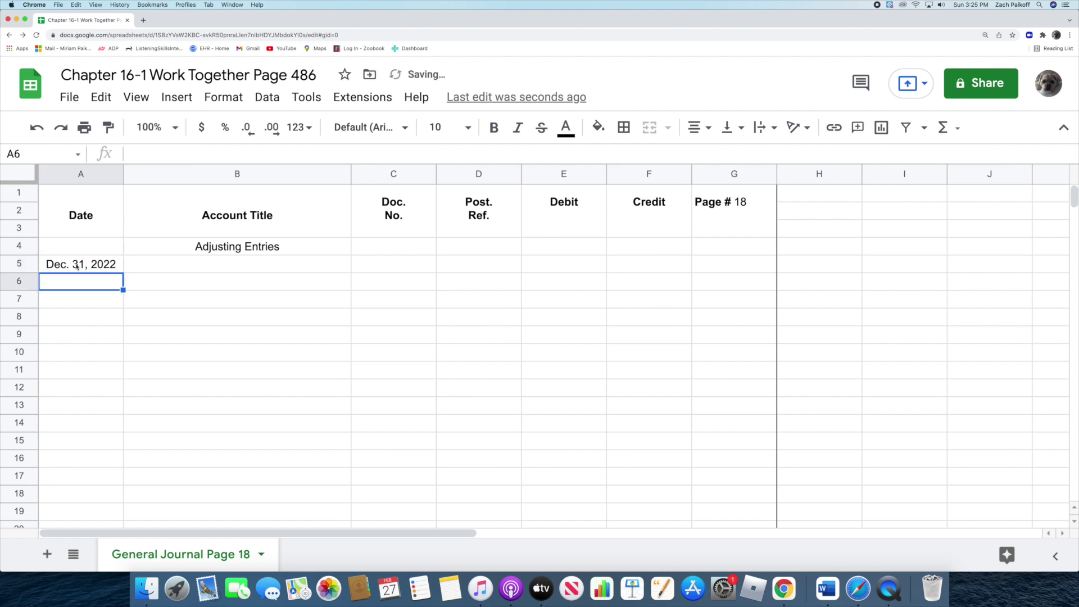
double_click(164, 266)
text(Uncollectible Accounts Expense)
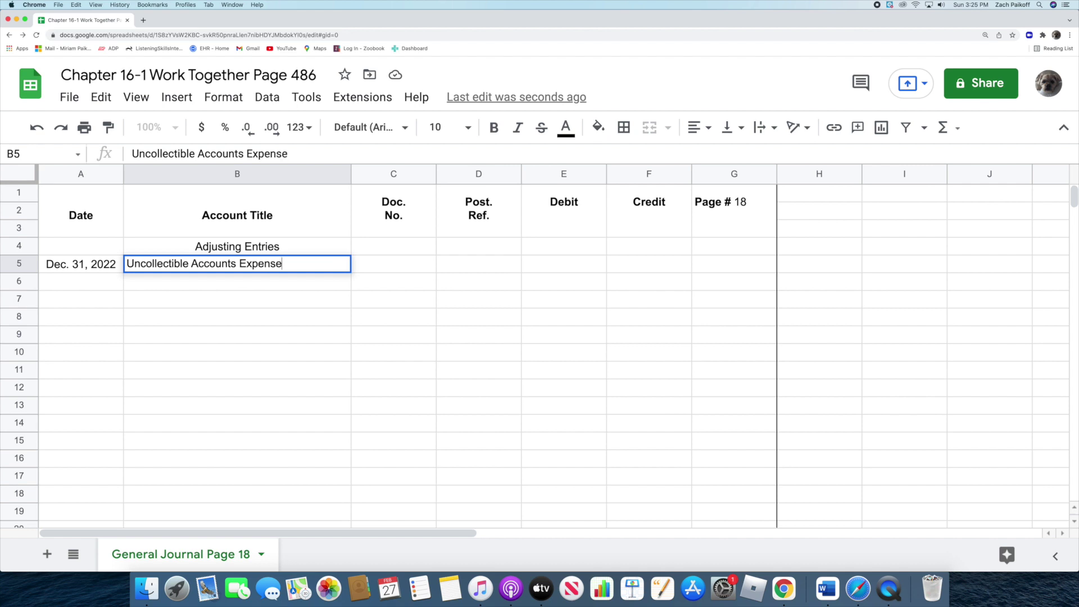
key(Return)
double_click(558, 265)
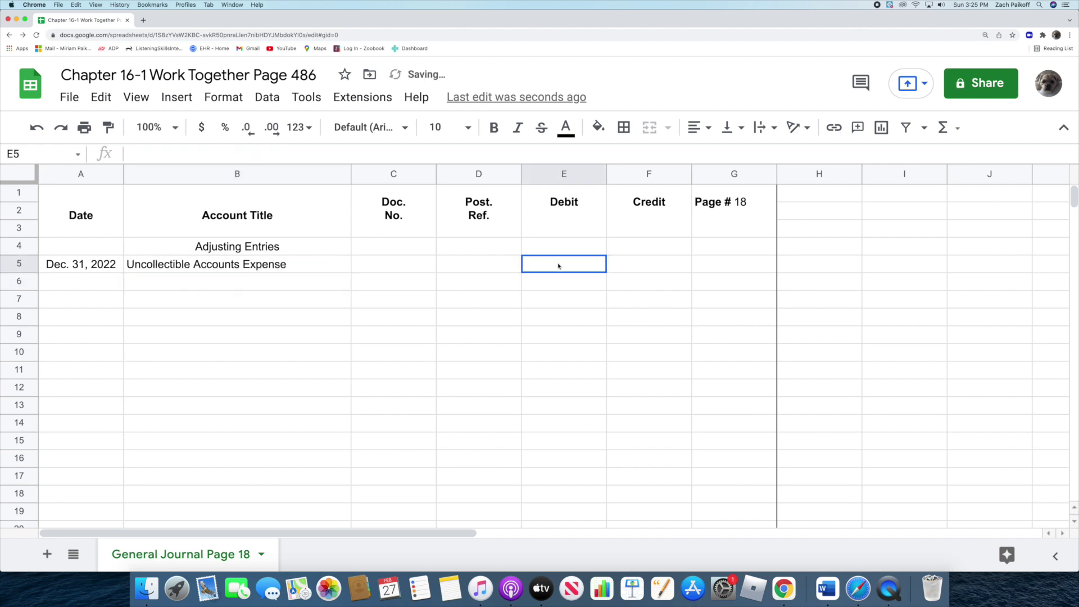
text(1500)
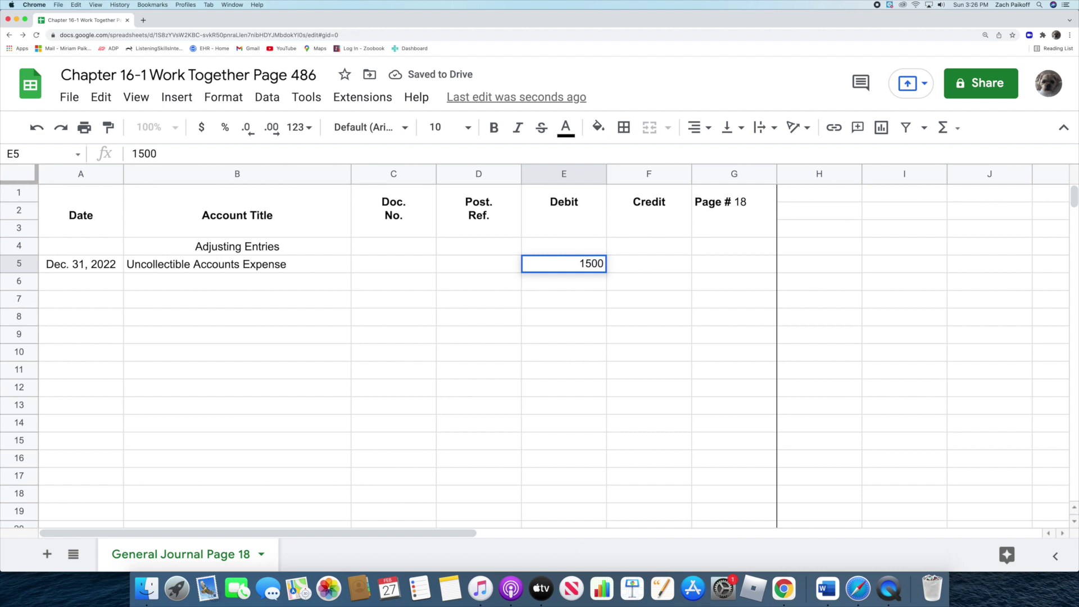
key(Return)
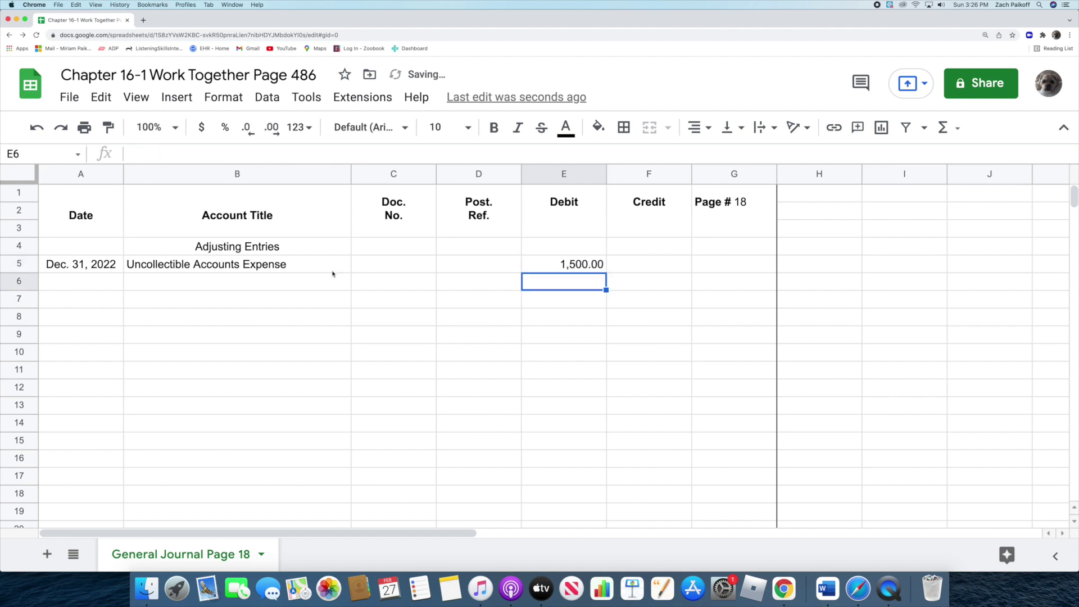
- Record the row 6 credit line for "Allowance for Uncollectible Accounts" with a credit of 1500
double_click(275, 281)
text(Allowance for Uncollectible Accounts)
key(Return)
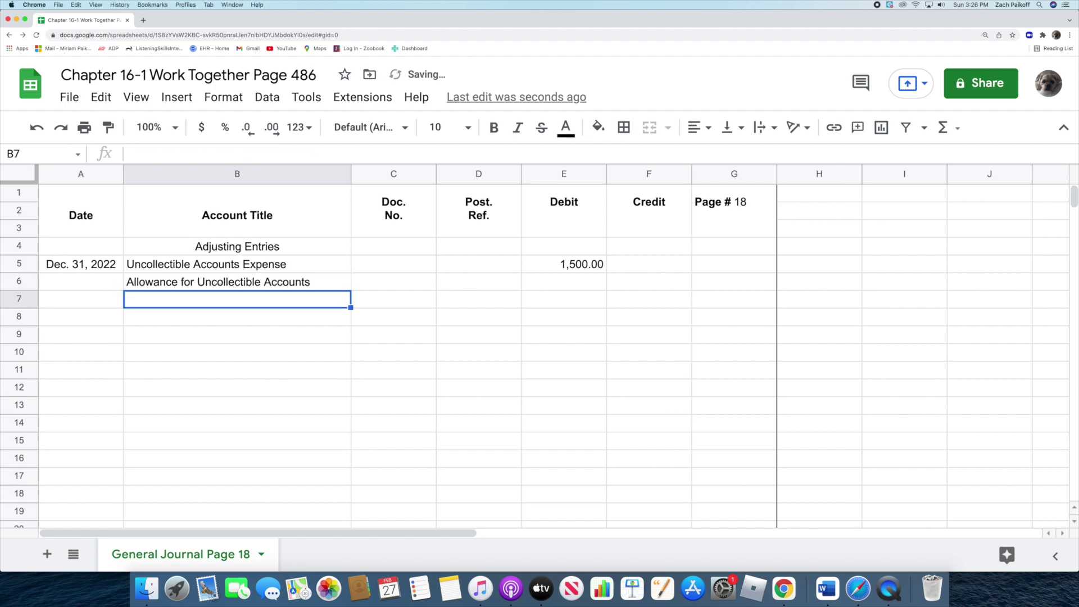
click(634, 284)
text(1500)
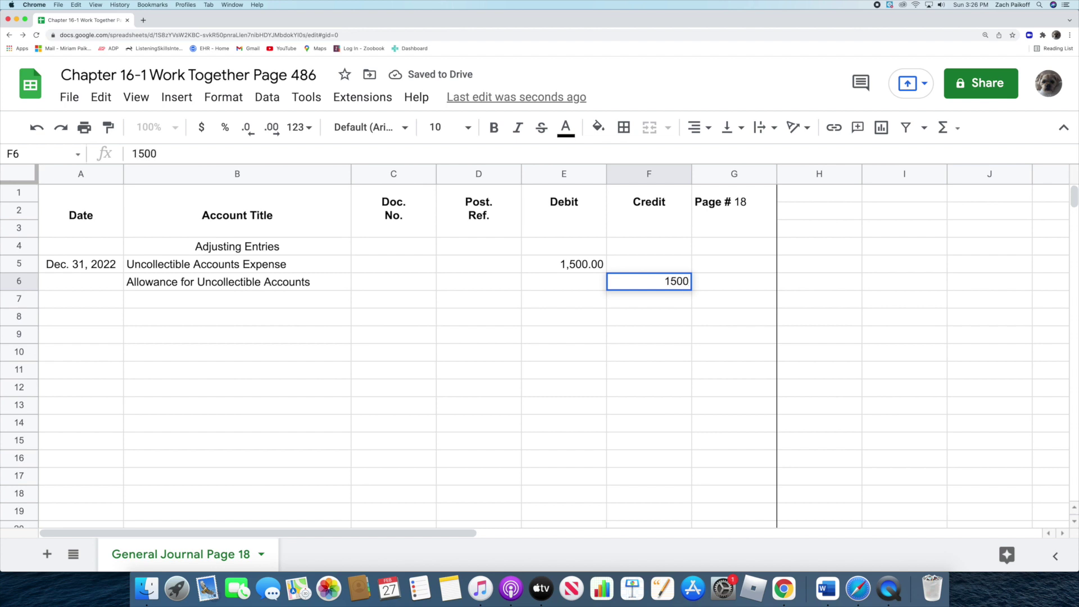
key(Return)
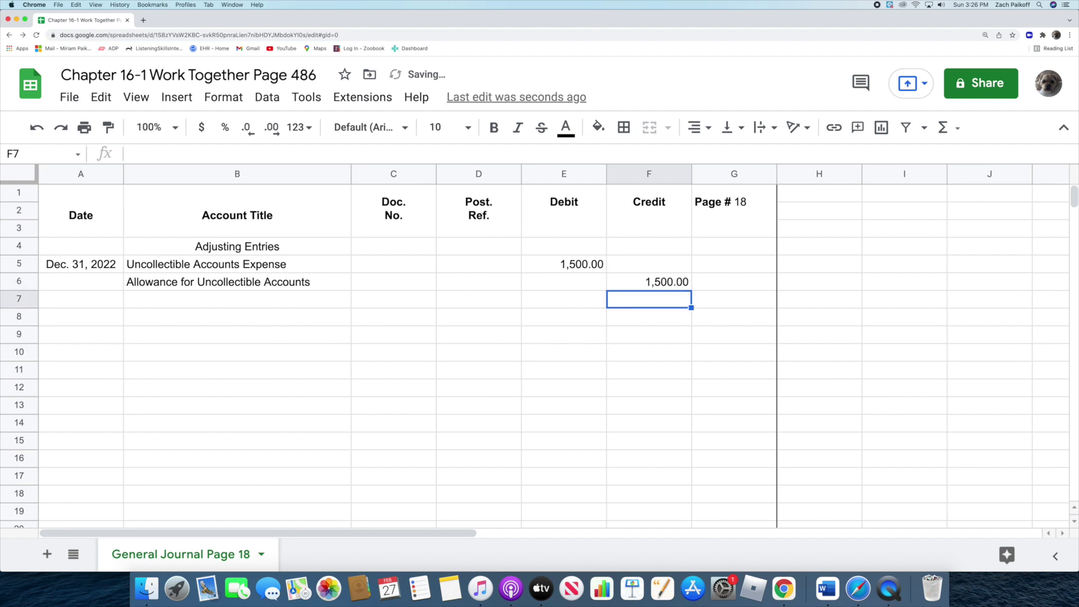
- Record the row 7 debit line dated 31 for "Merchandise Inventory" with a debit of 1848.25
click(94, 301)
text(31)
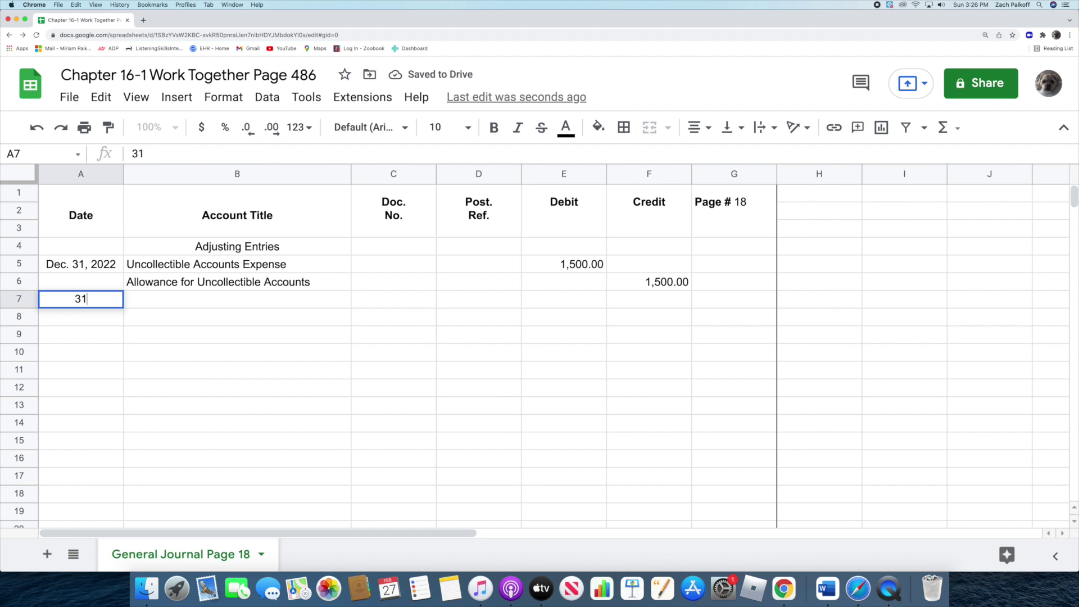
key(Return)
double_click(142, 301)
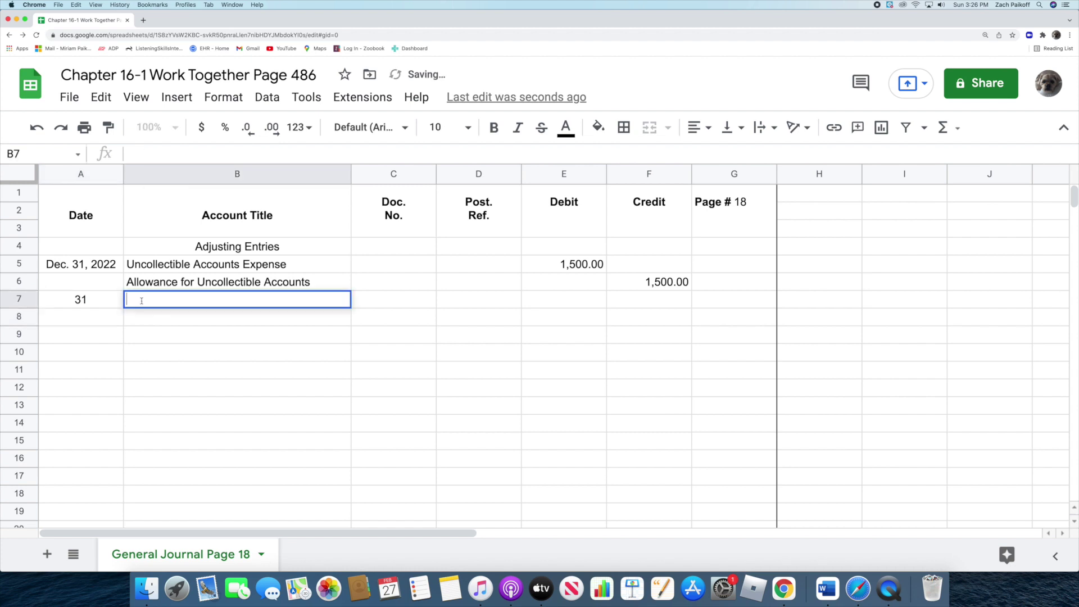
text(Me)
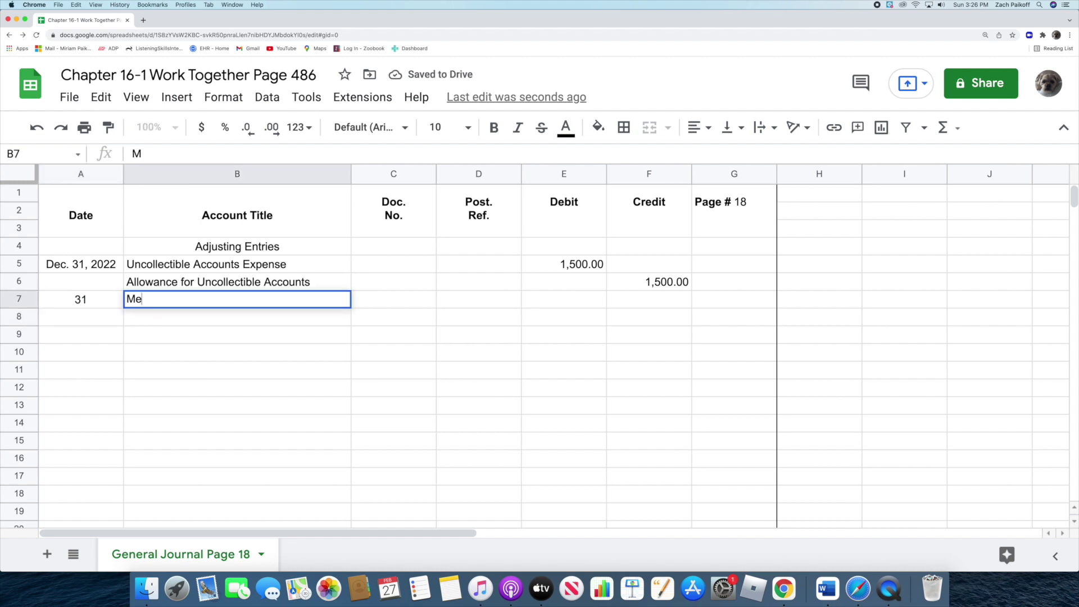
text(rchandis)
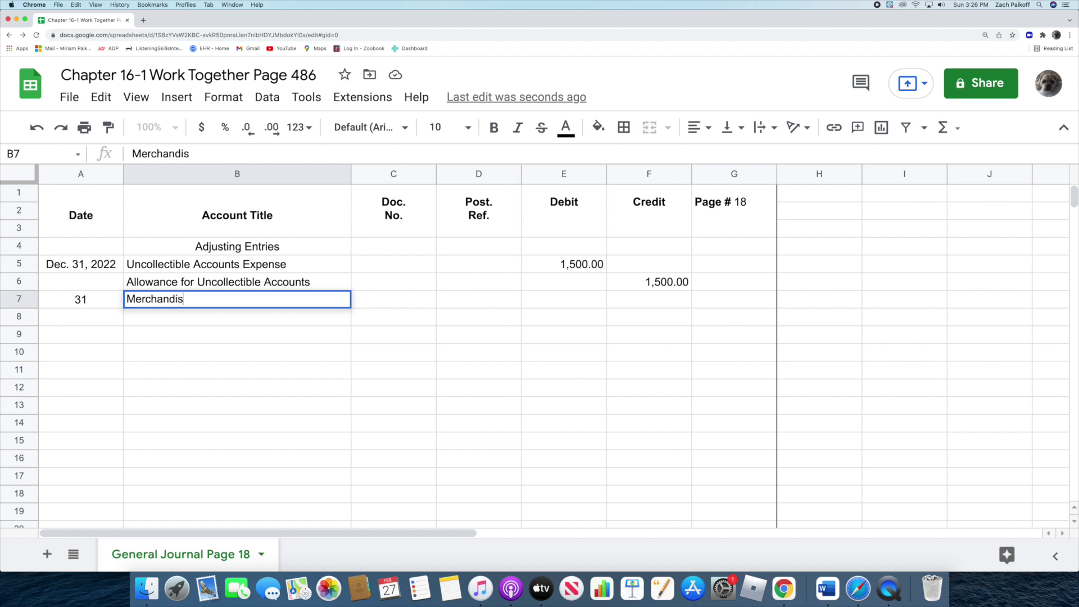
text(e Inventory)
key(Return)
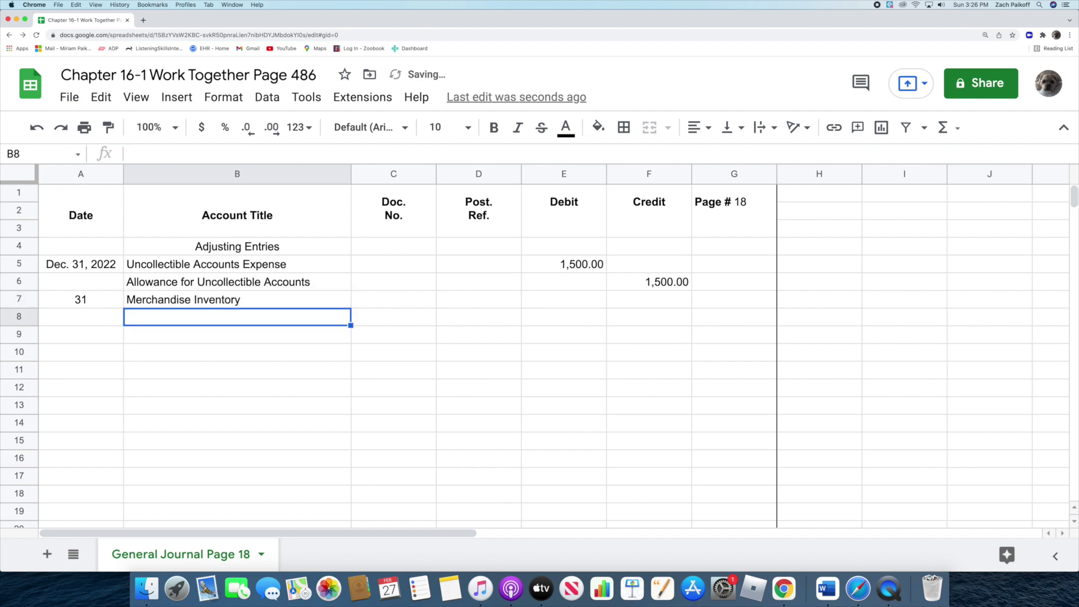
double_click(559, 299)
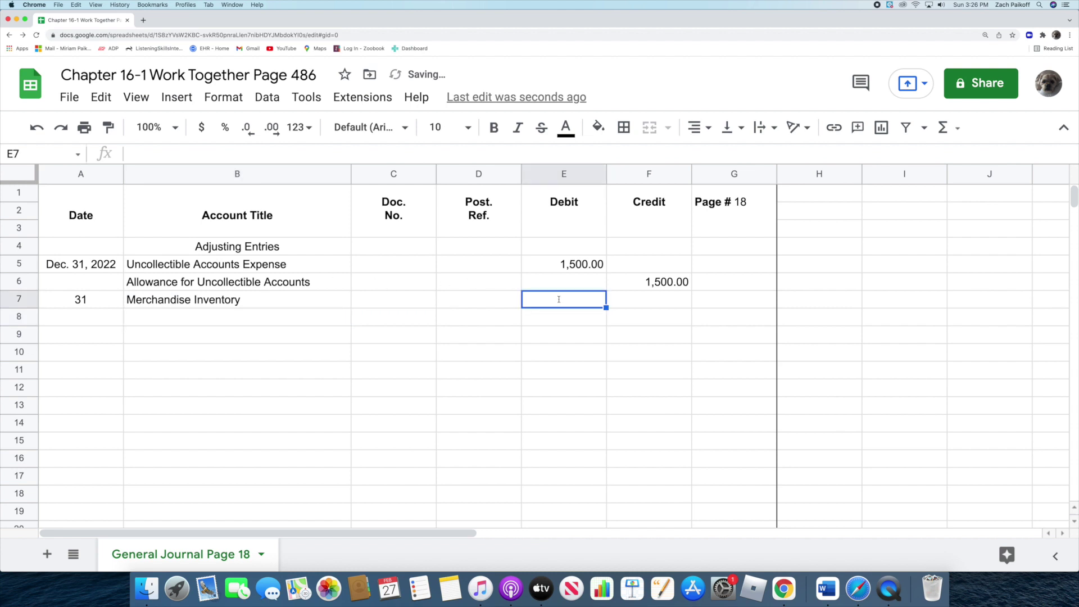
text(18)
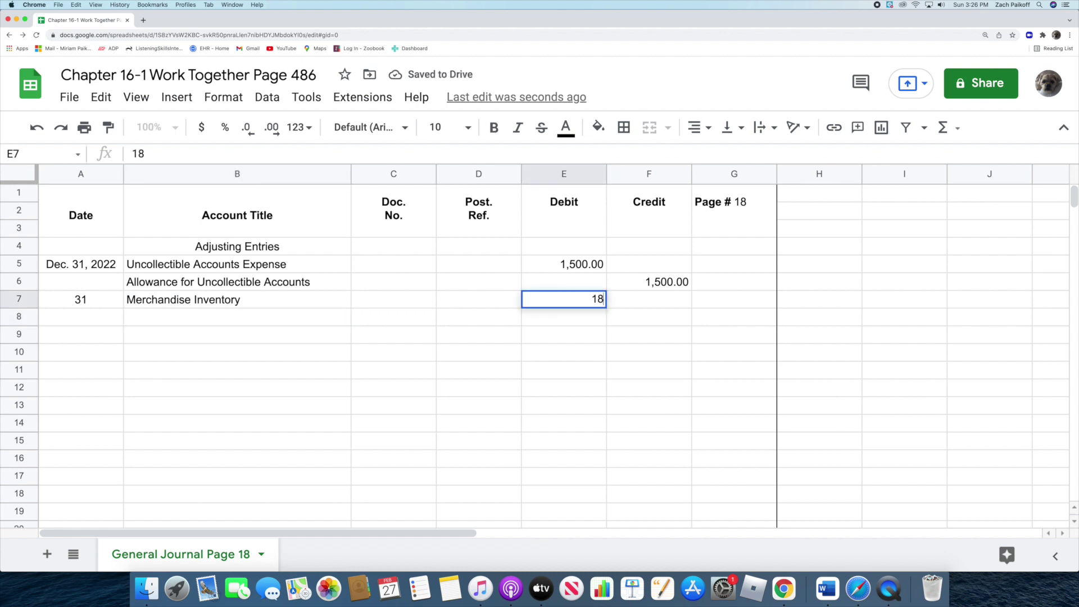
text(48.25)
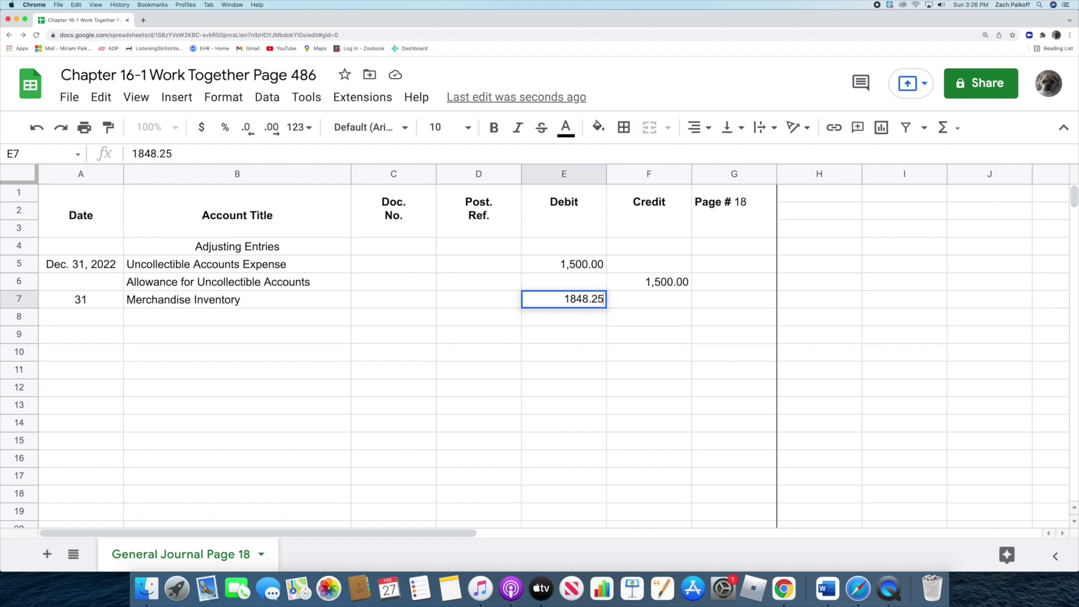
key(Return)
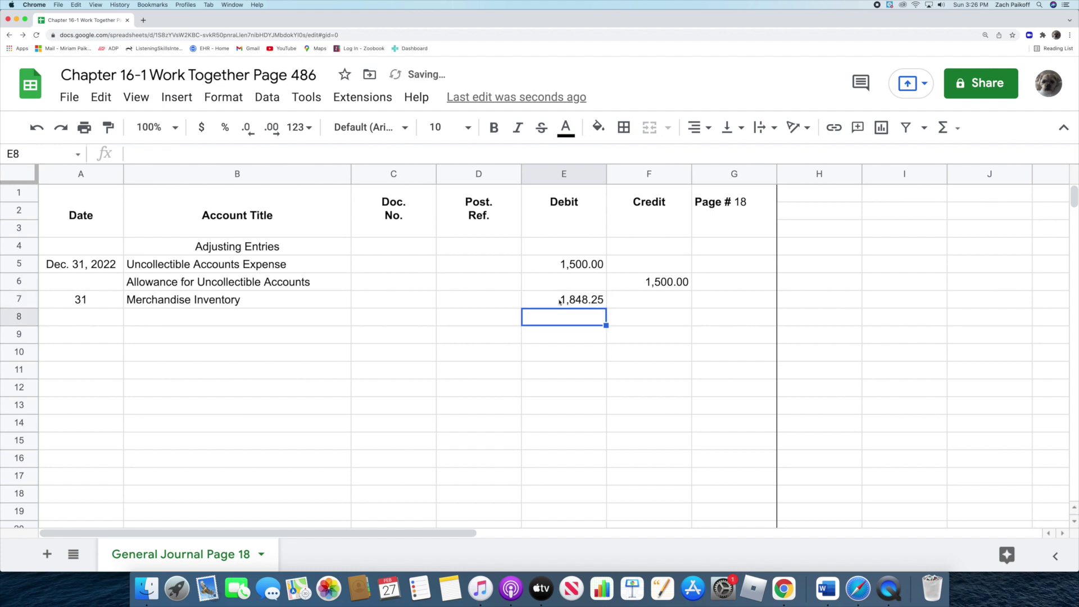
- Record the row 8 credit line for "Income Summary" with a credit of 1848.25
click(297, 319)
text(In)
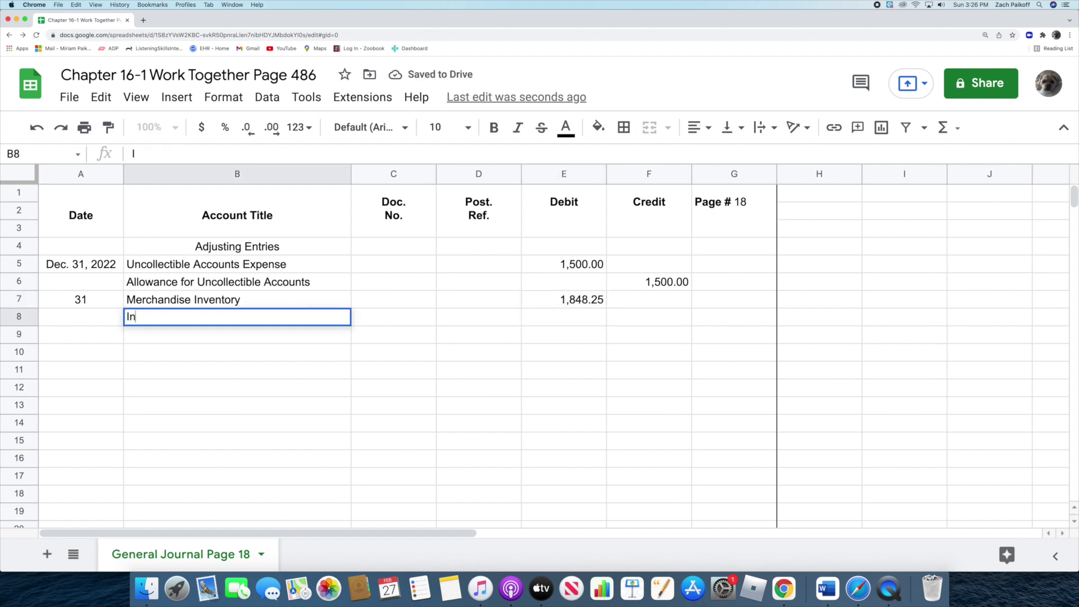
text(come Summary)
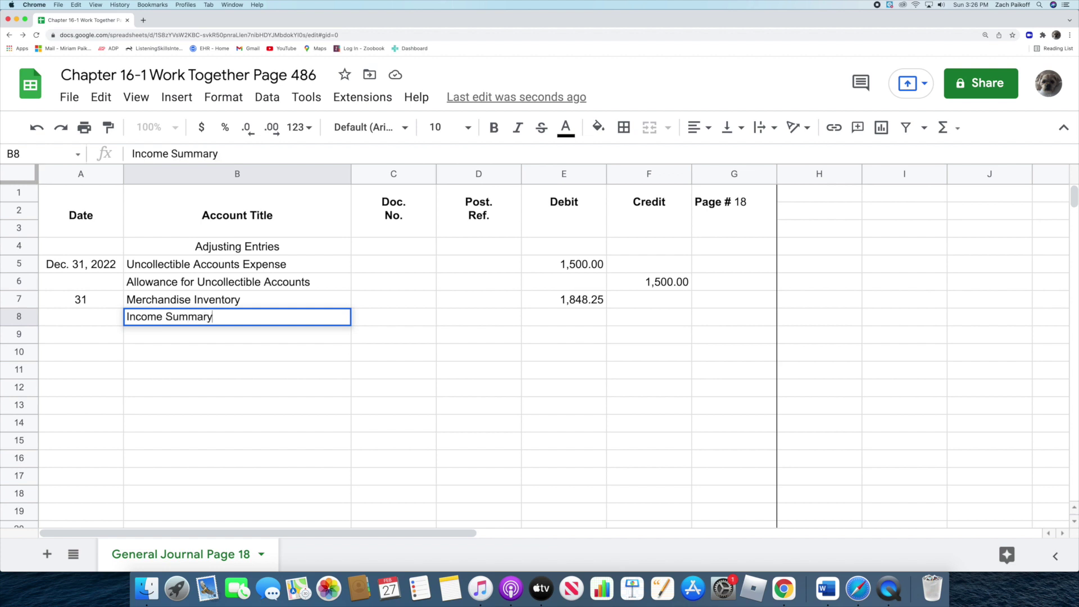
key(Return)
click(623, 319)
text(1848.25)
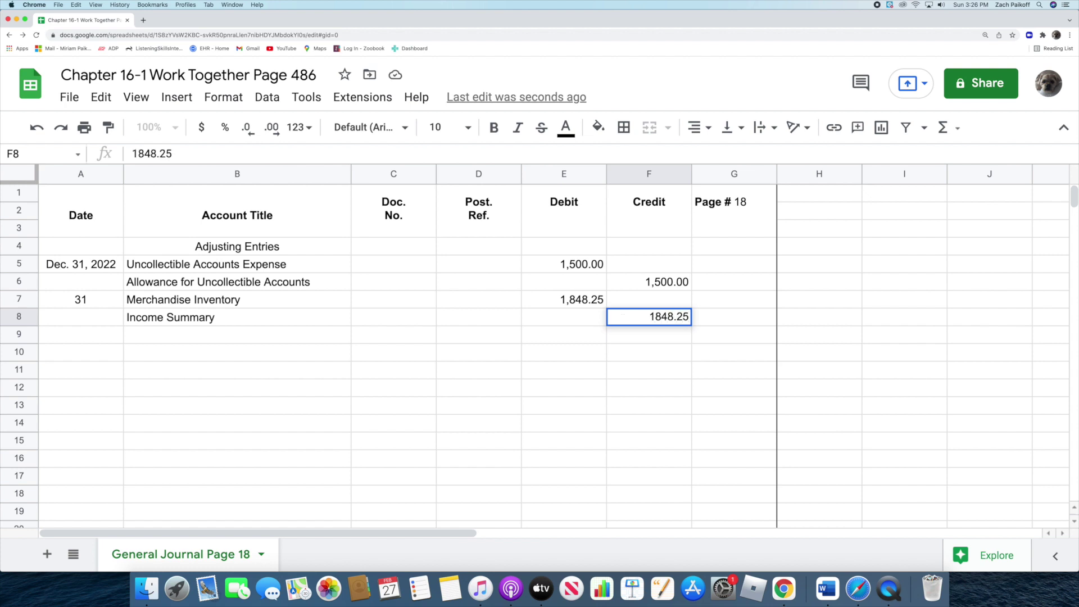
key(Return)
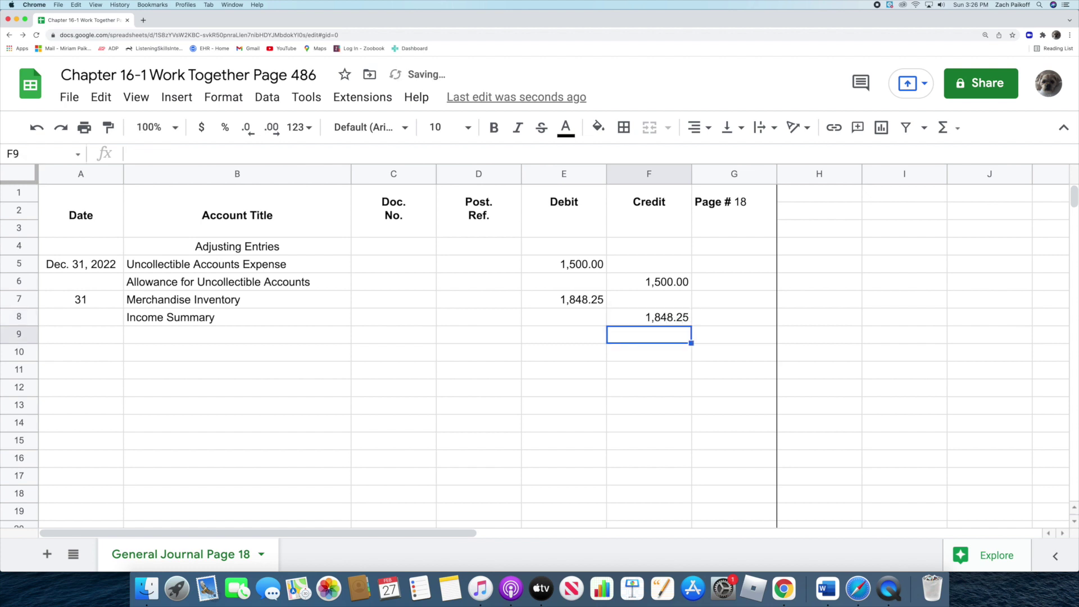
- Record the row 9 debit line dated 31 for "Supplies Expense-Office" with a debit of 1448.55
click(92, 335)
text(31)
key(Return)
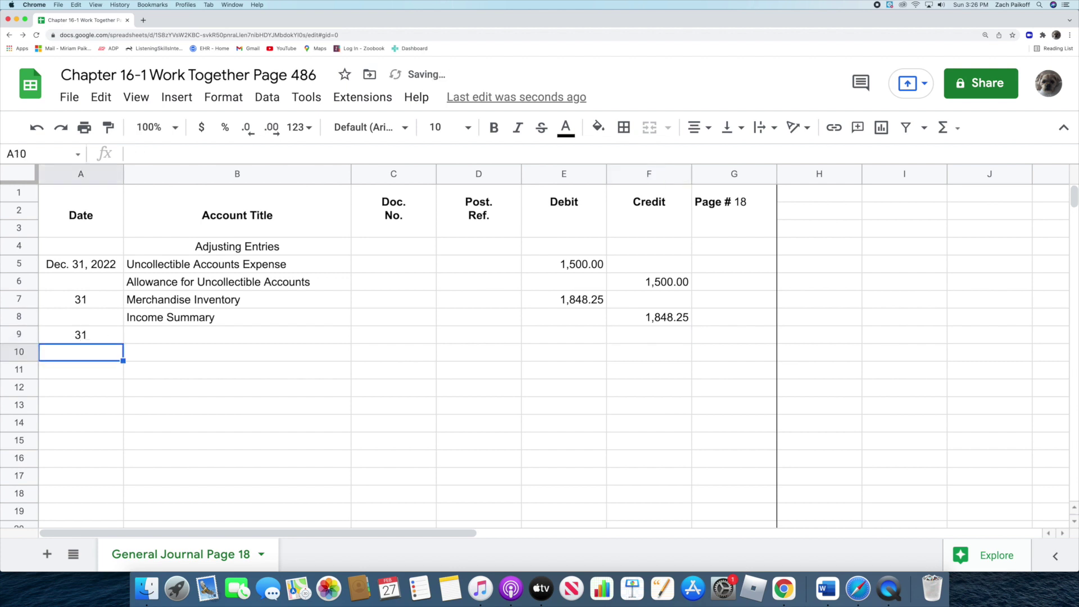
double_click(176, 337)
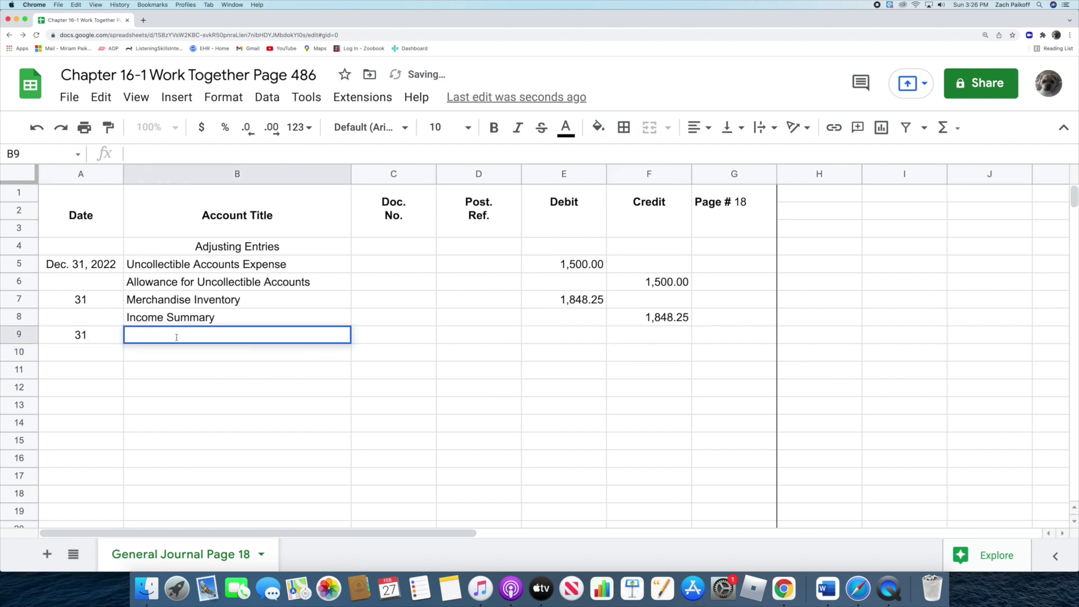
text(Supplies Expense-Office)
key(Return)
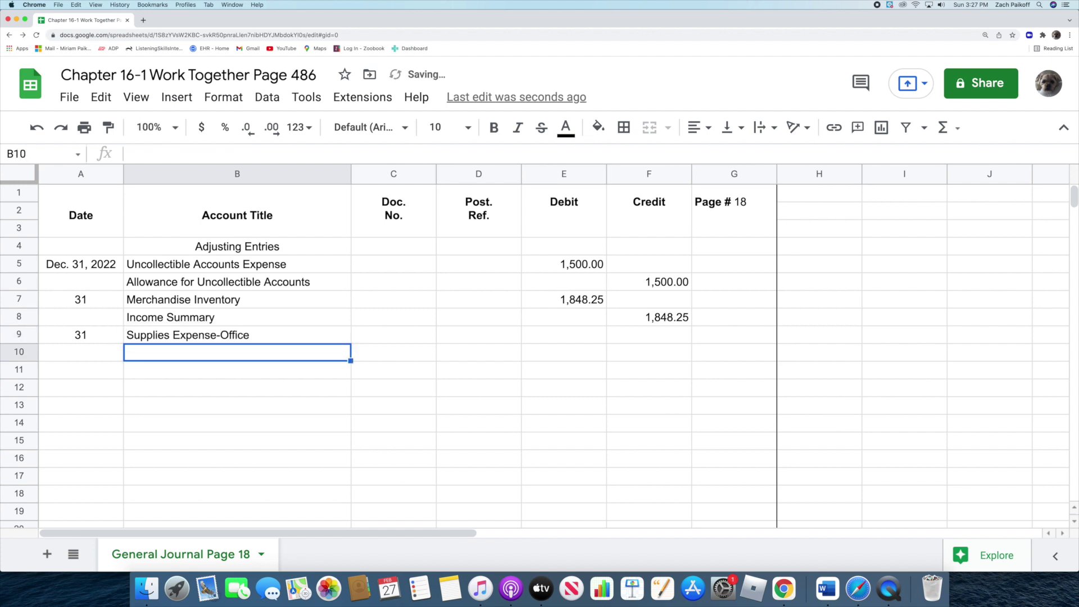
click(554, 335)
text(1448)
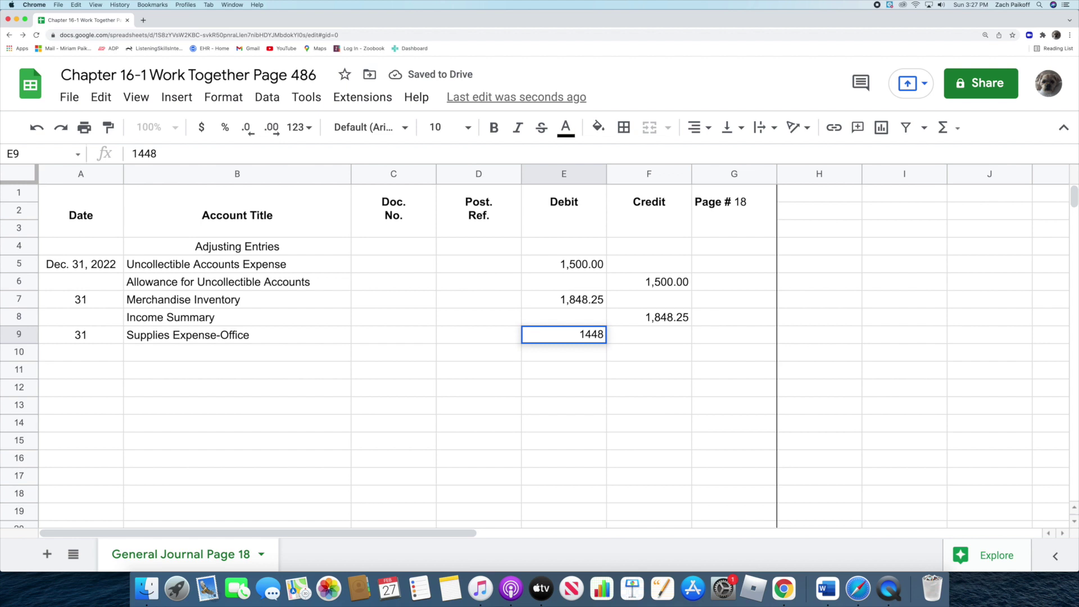
text(.55)
key(Return)
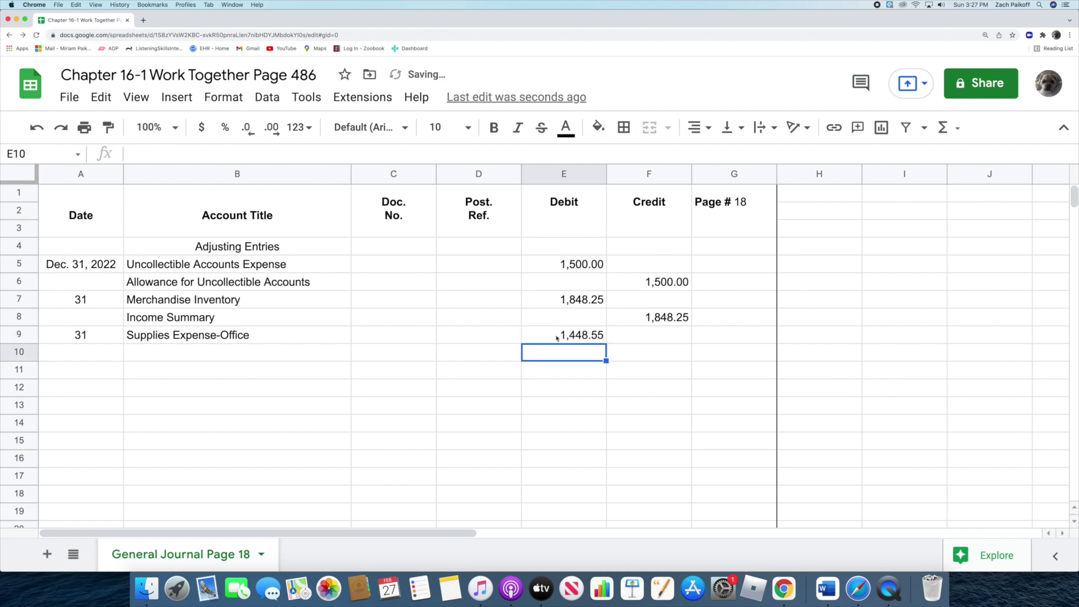
- Record the row 10 credit line for "Supplies-Office" with a credit of 1448.55
double_click(270, 354)
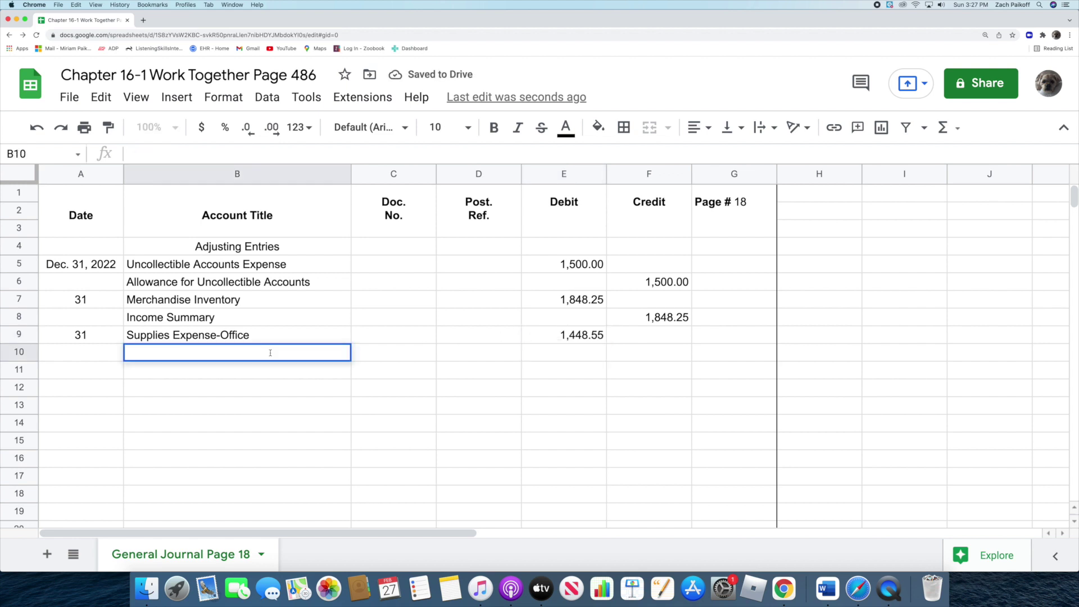
text(Suppl)
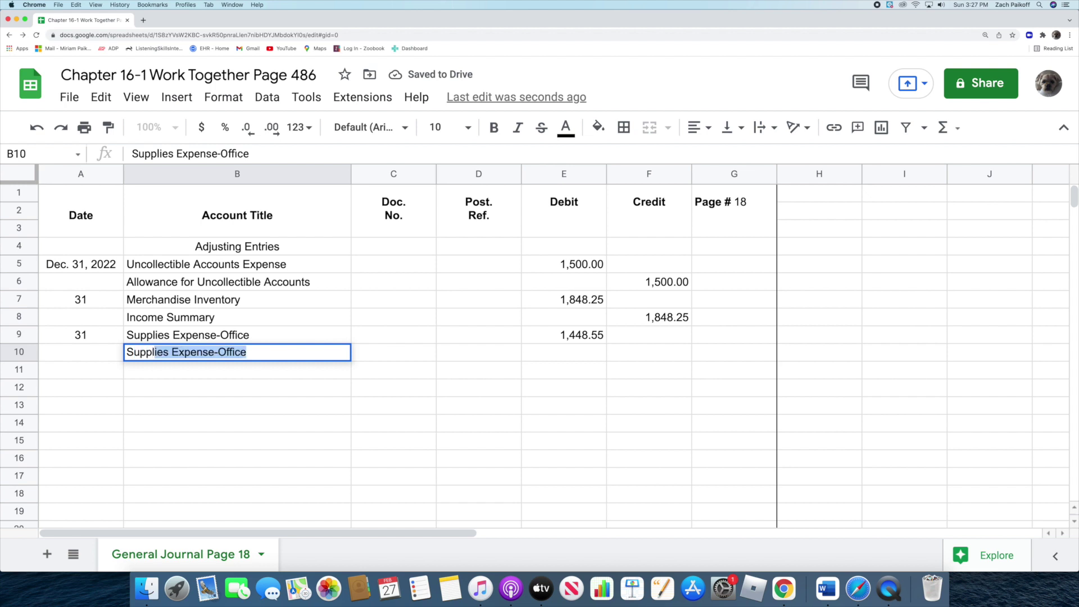
text(ies-O)
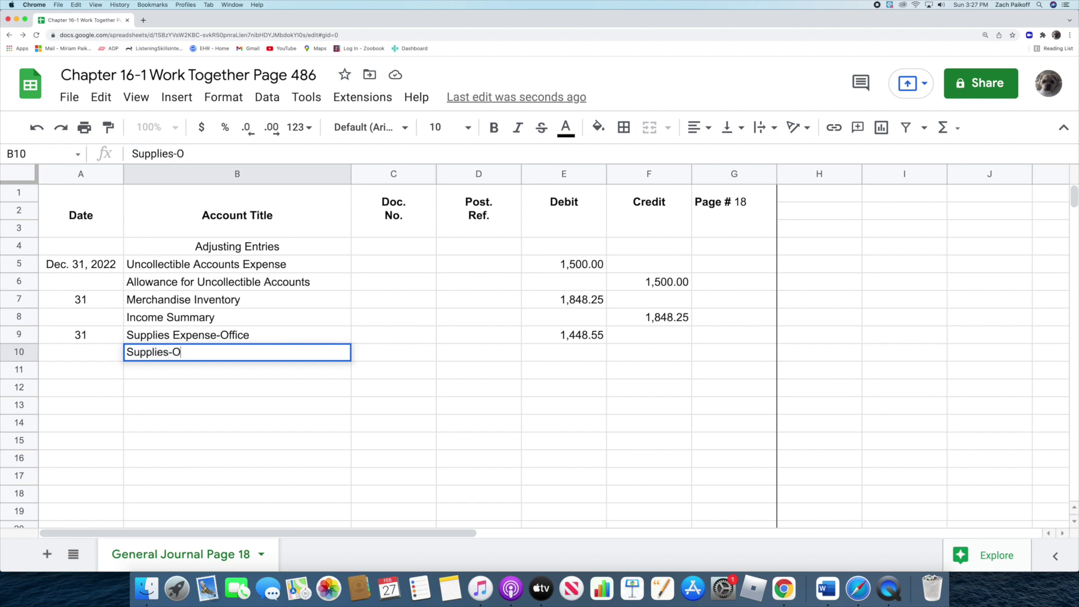
text(ffice)
key(Return)
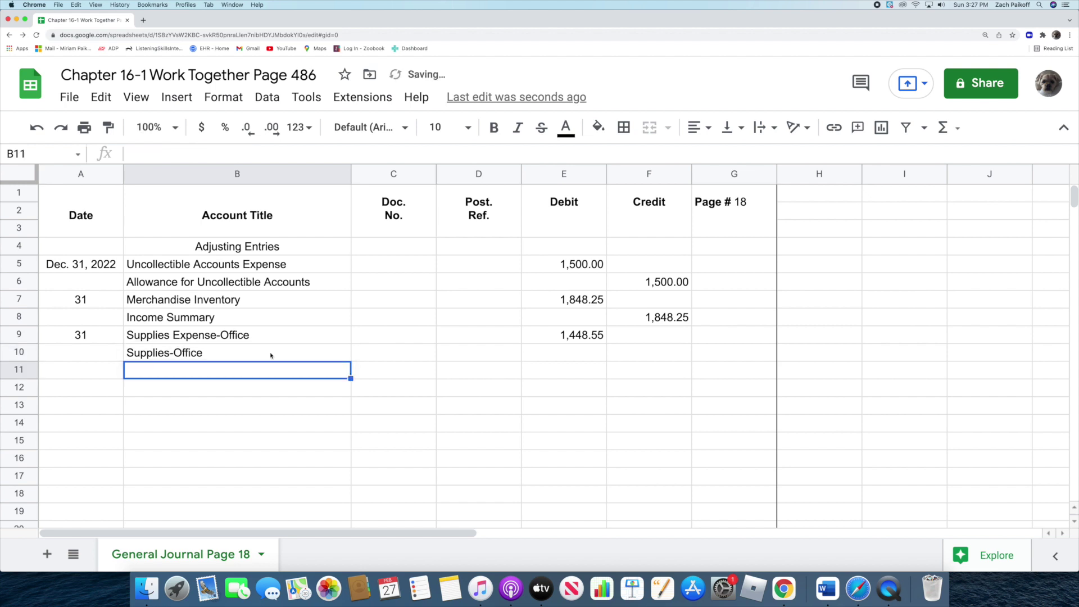
double_click(638, 353)
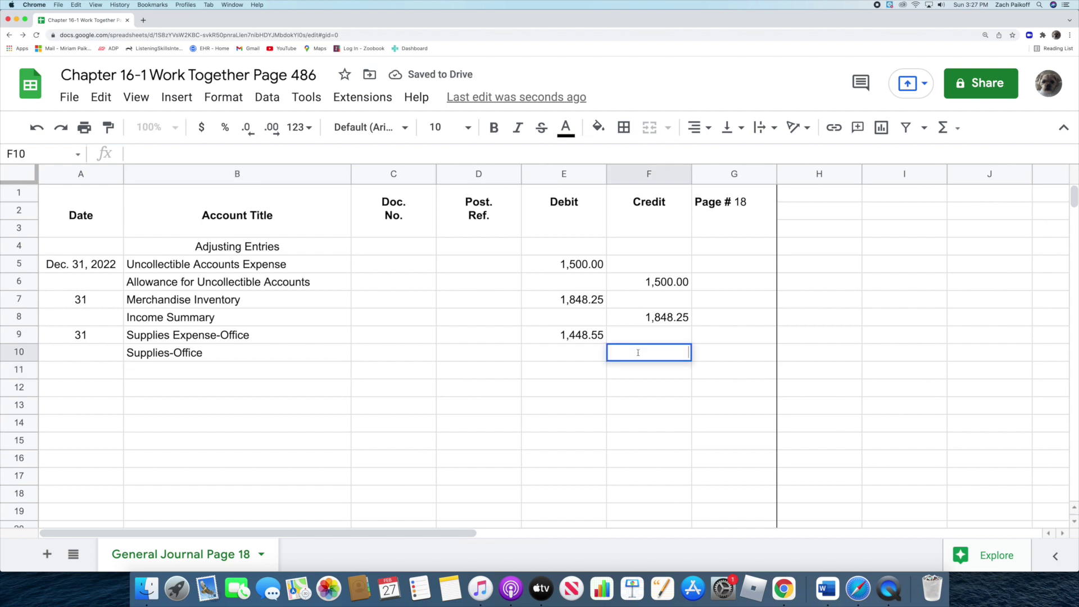
text(1,448.55)
key(Return)
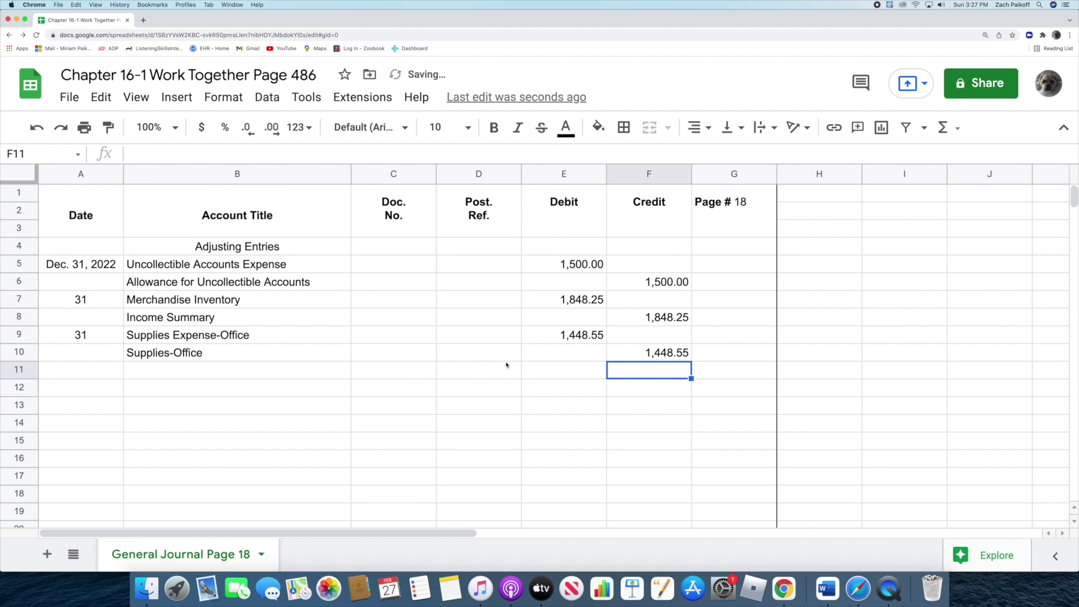
- Record the row 11 debit line dated 31 for "Supplies Expense-Store" with a debit of 3248.11
click(80, 370)
text(31)
key(Return)
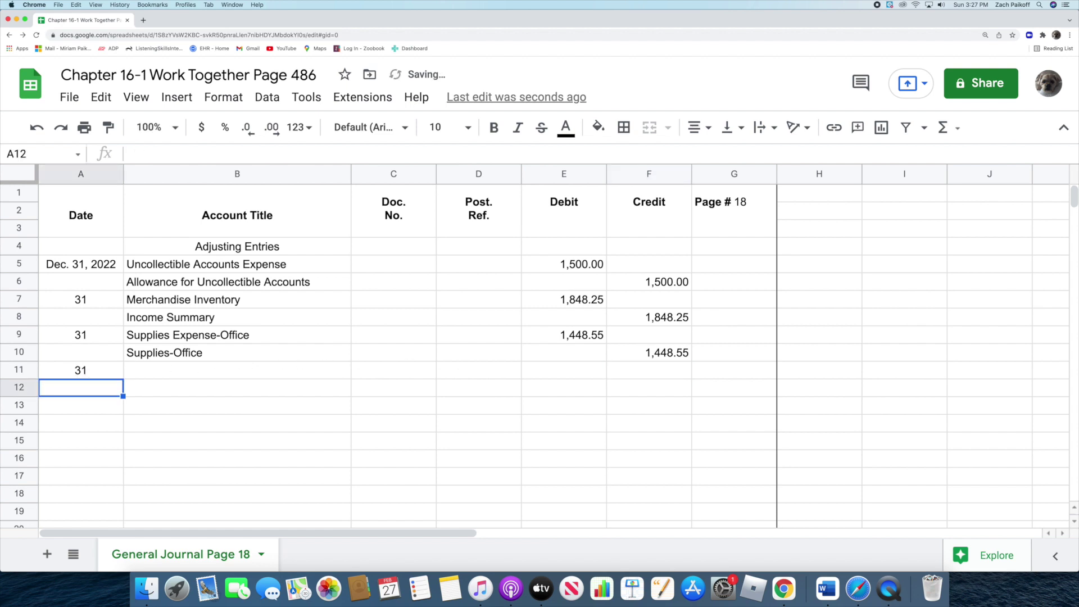
double_click(202, 369)
text(S)
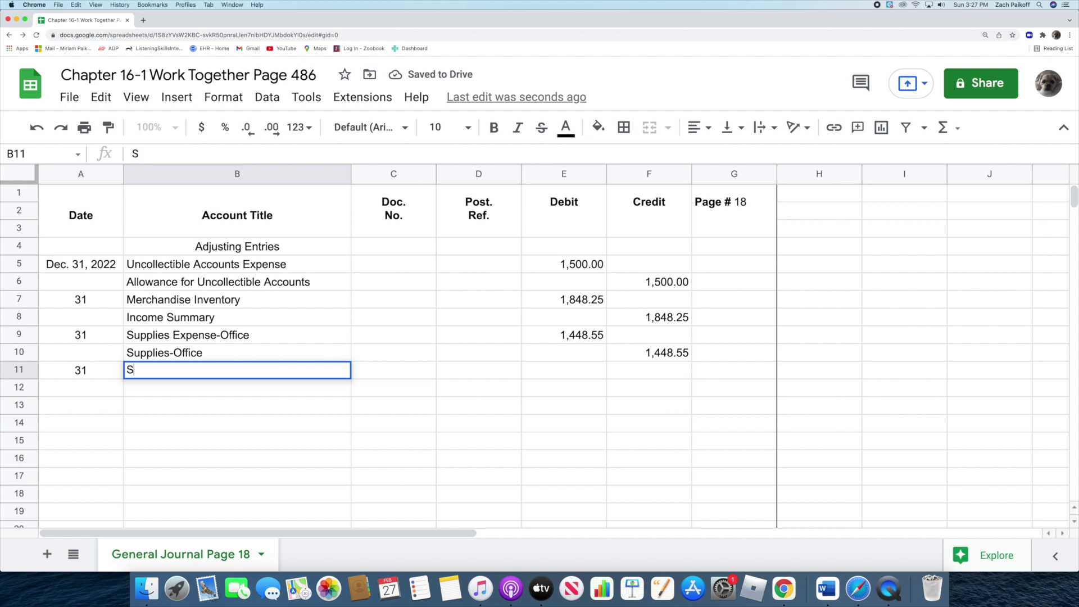
text(upplies Expense-)
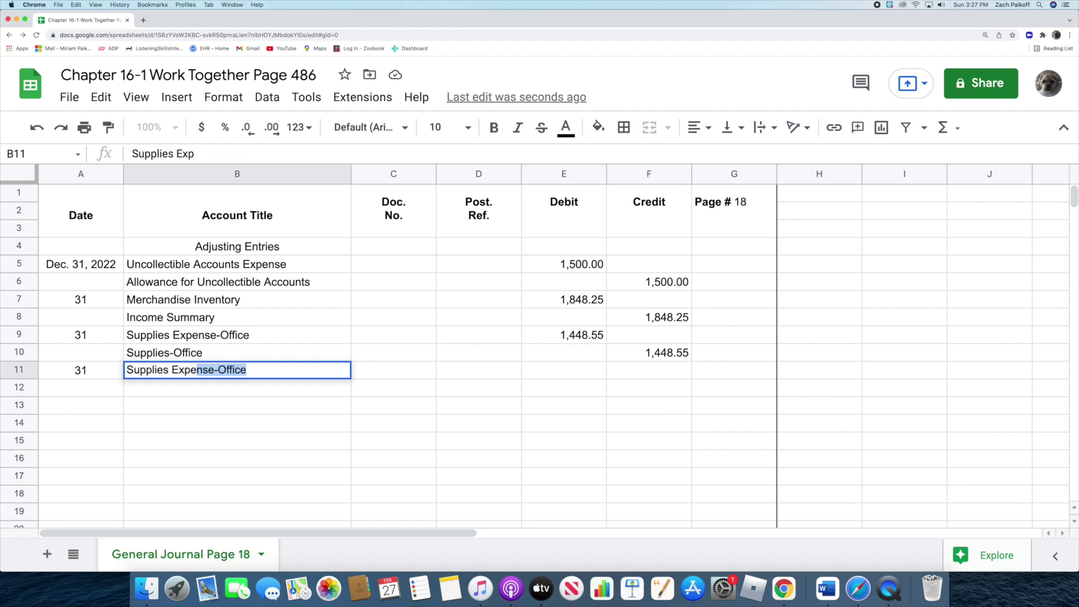
text(Store)
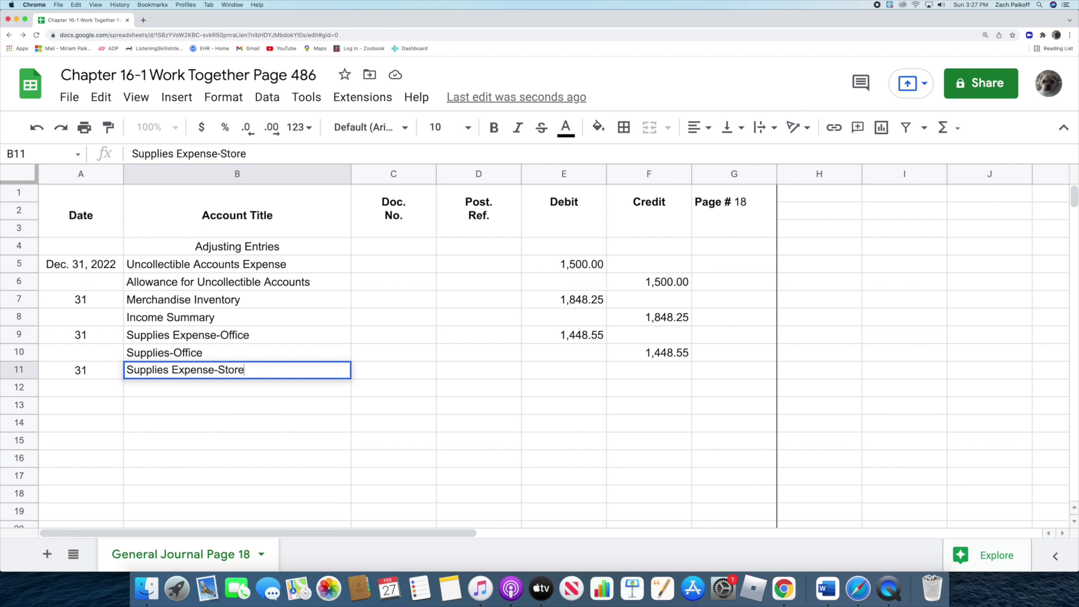
key(Return)
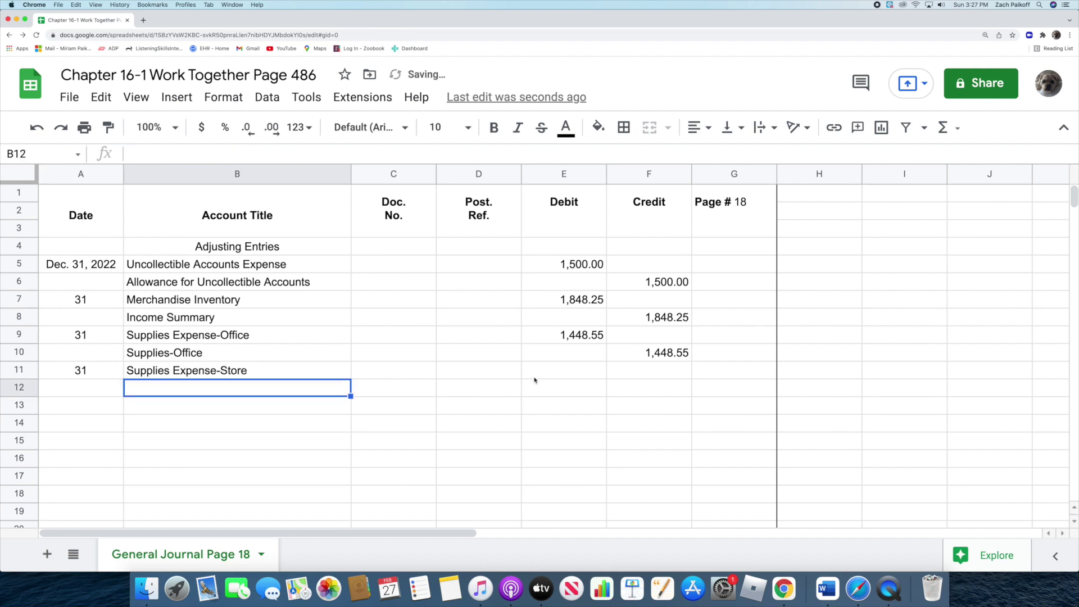
click(573, 368)
text(3,248.11)
key(Return)
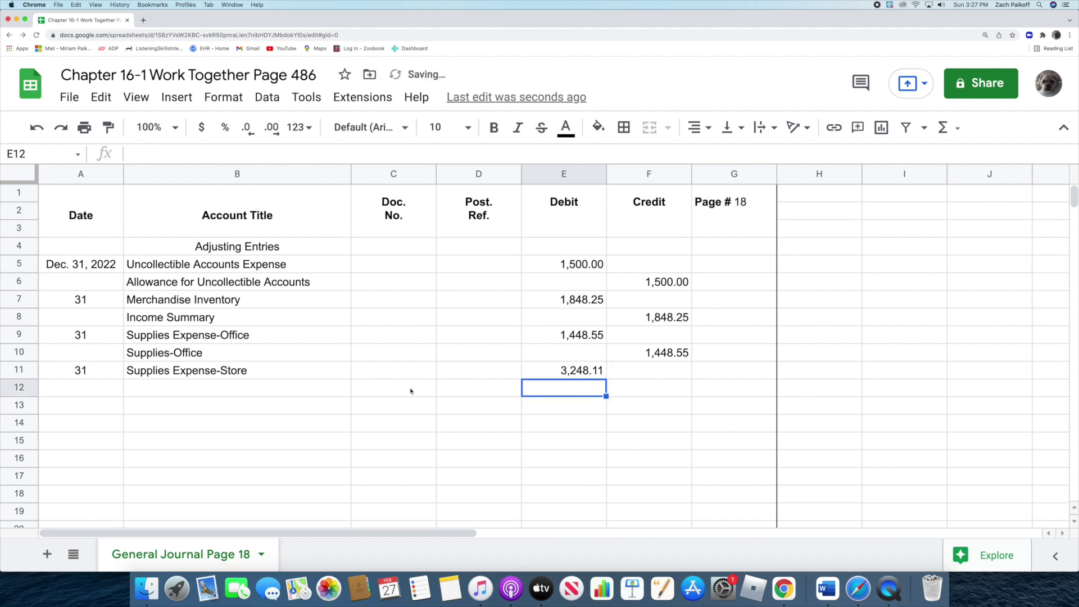
- Record the row 12 credit line for "Supplies-Store" with a credit of 3248.11
click(274, 392)
text(Supplie)
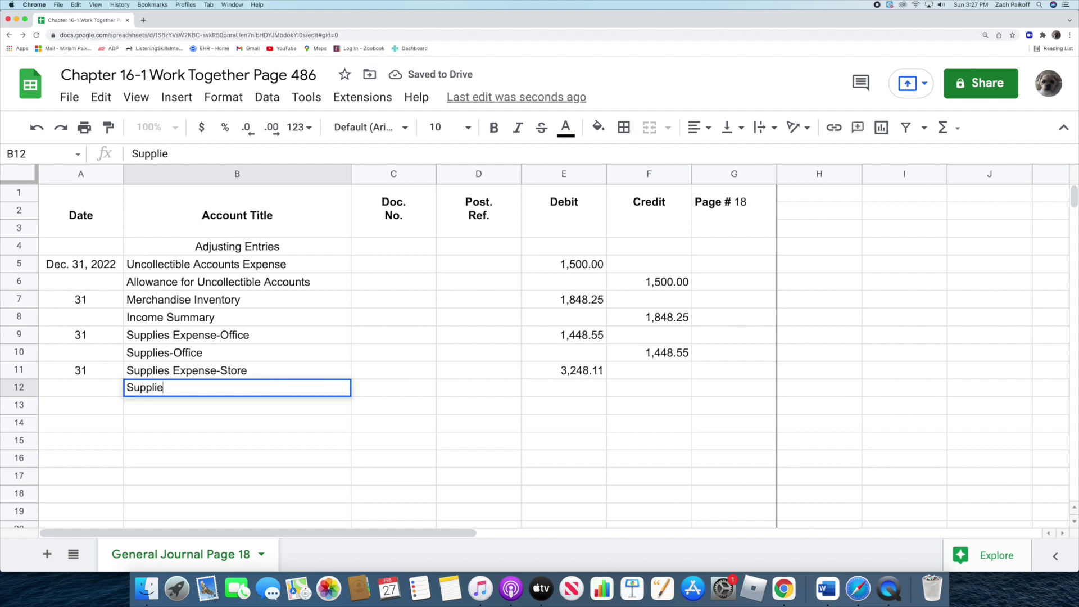
text(s-S)
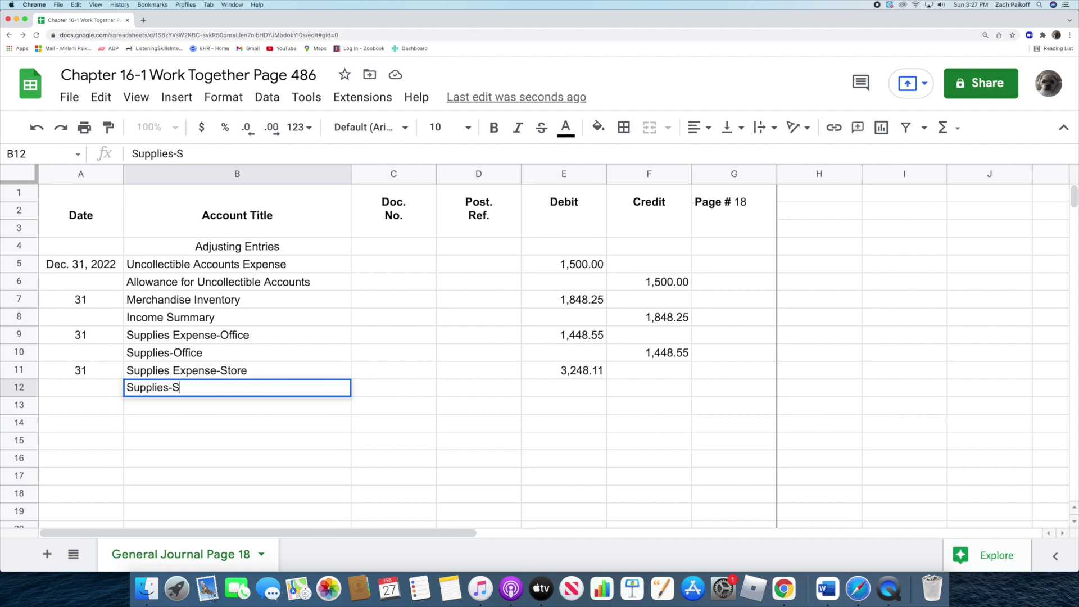
text(tore)
key(Return)
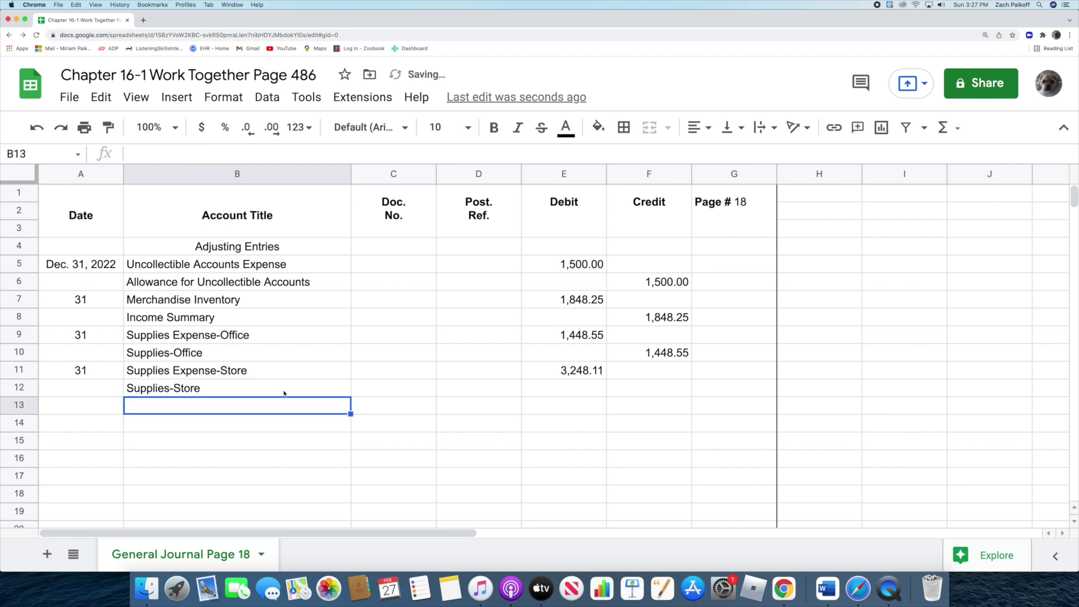
double_click(630, 388)
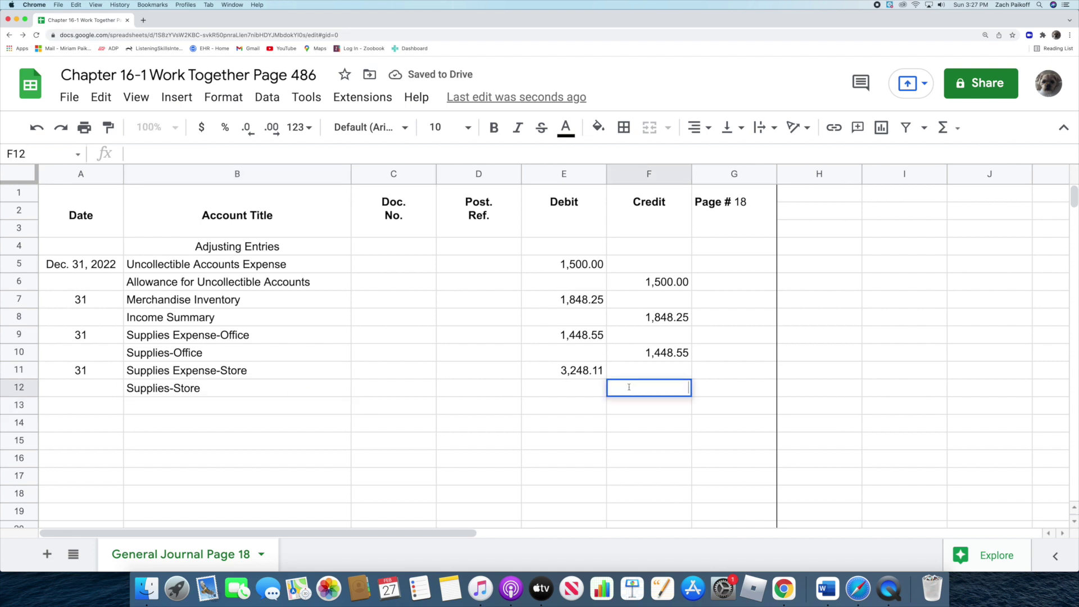
text(3248.11)
key(Return)
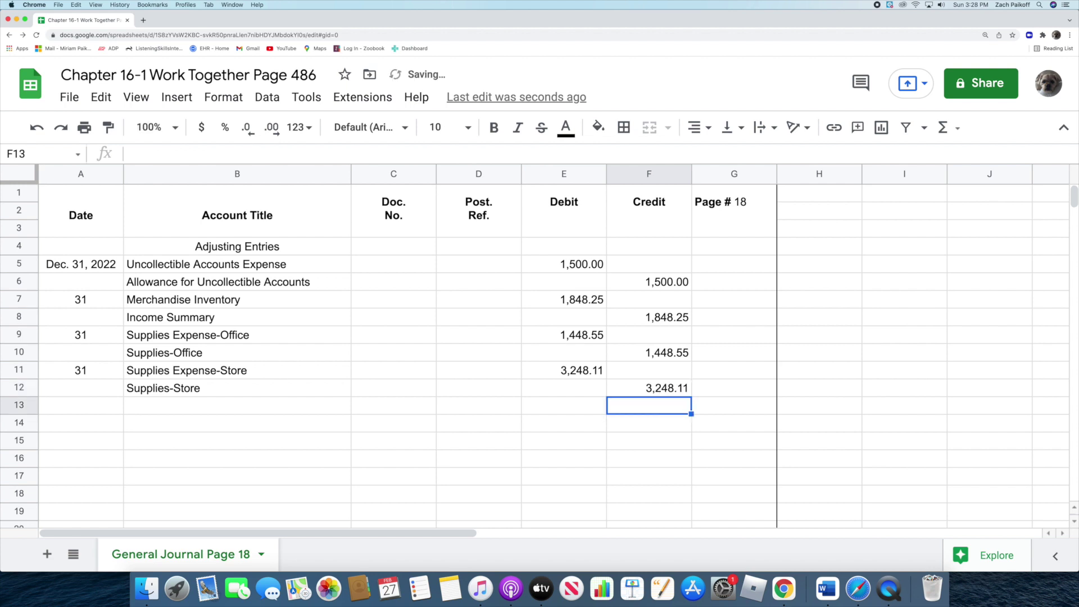
- Record the row 13 debit line dated 31 for "Insurance Expense" with a debit of 11000
click(86, 408)
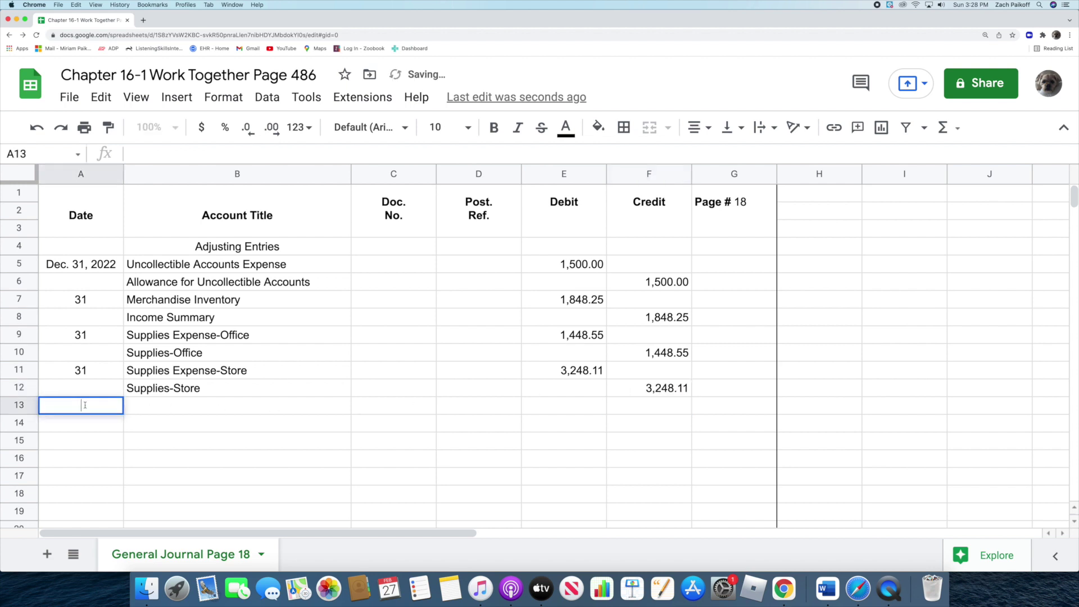
text(31)
key(Return)
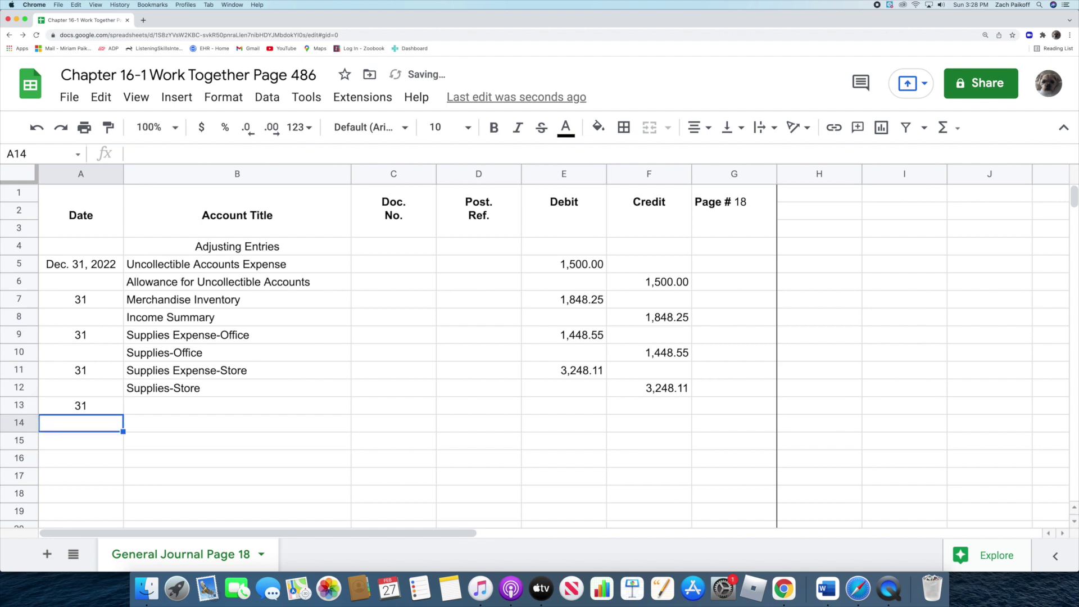
double_click(162, 406)
text(Insurance Expense)
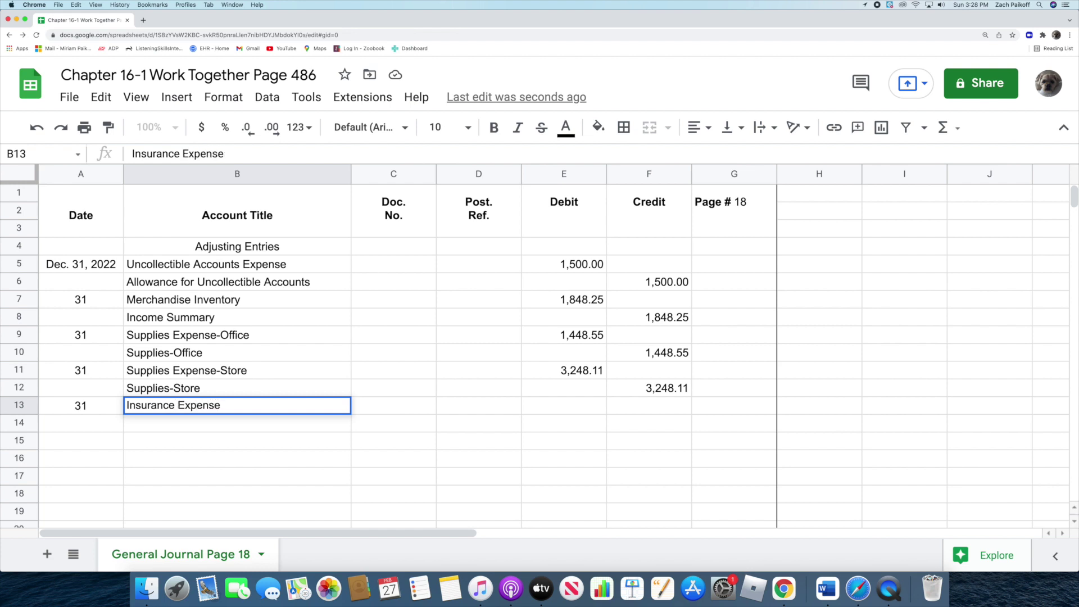
key(Return)
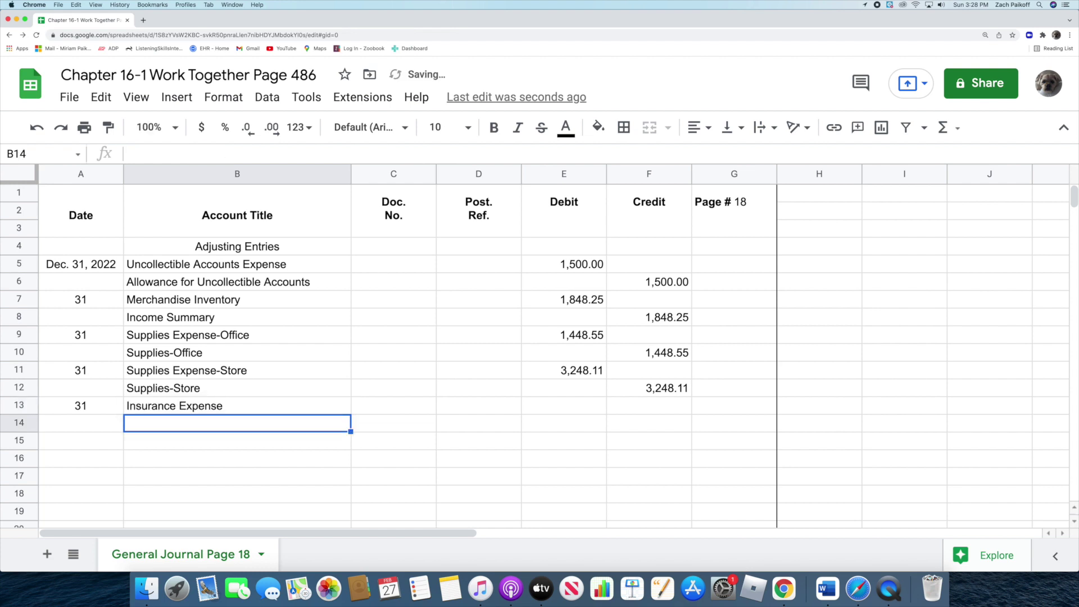
click(588, 411)
text(11000)
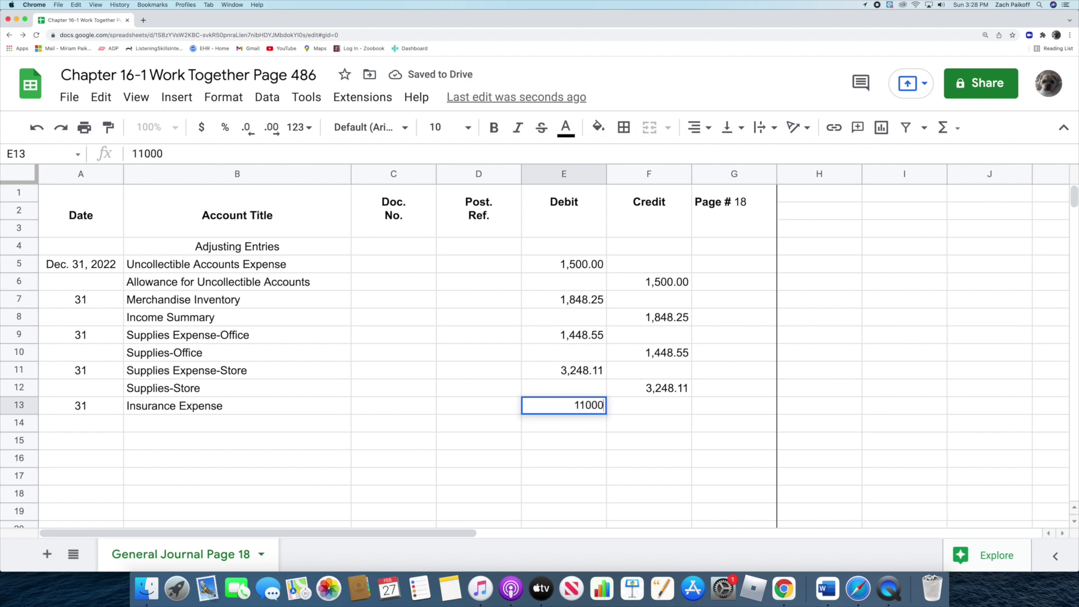
key(Return)
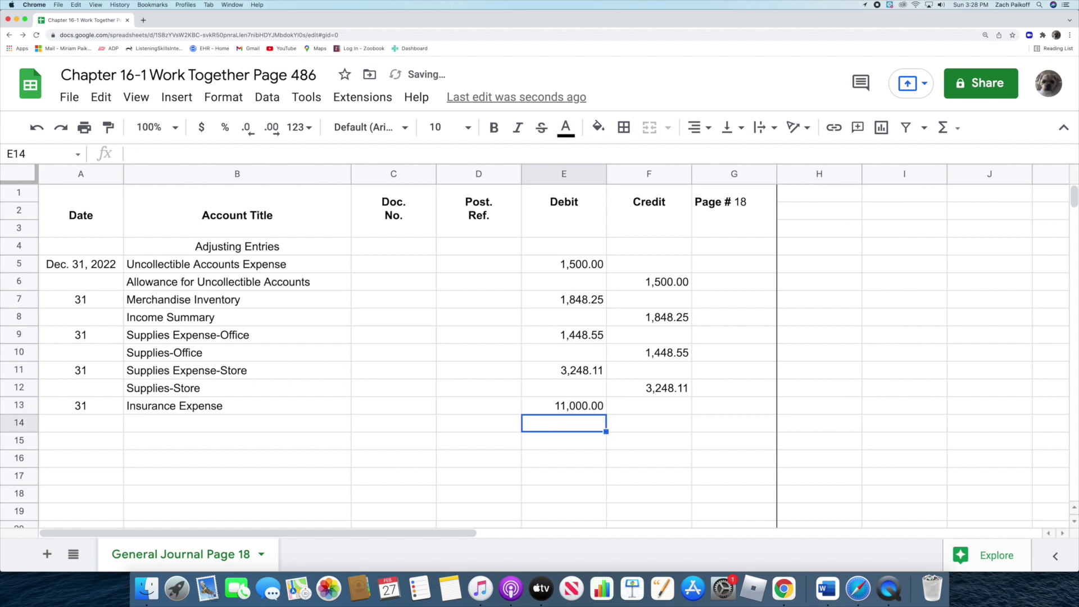
- Record the row 14 credit line for "Prepaid Insurance" with a credit of 11000
double_click(222, 427)
text(Prepaid)
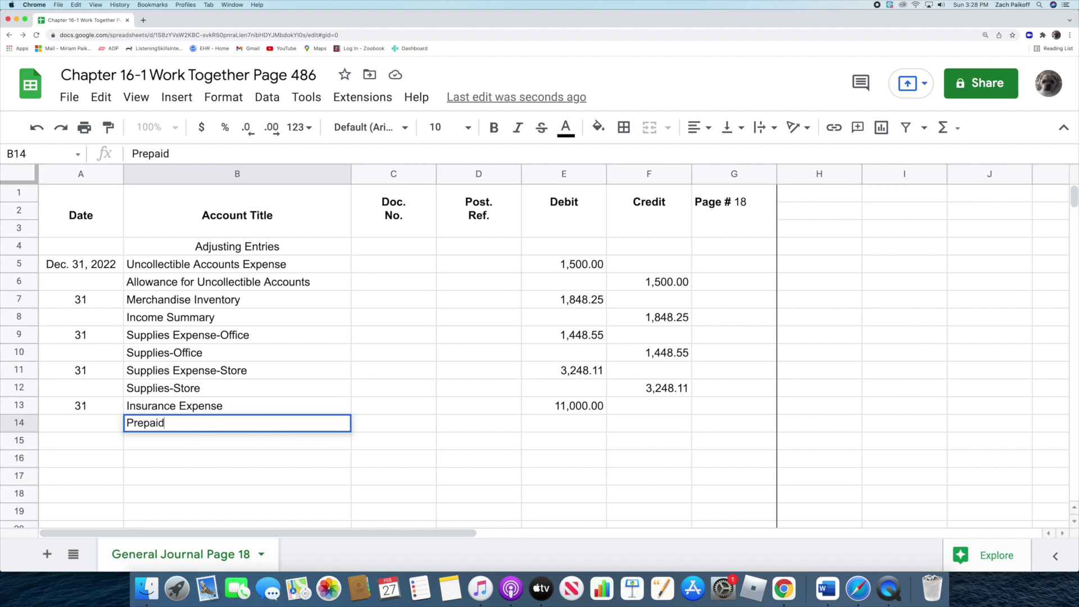
text( Insurance)
key(Return)
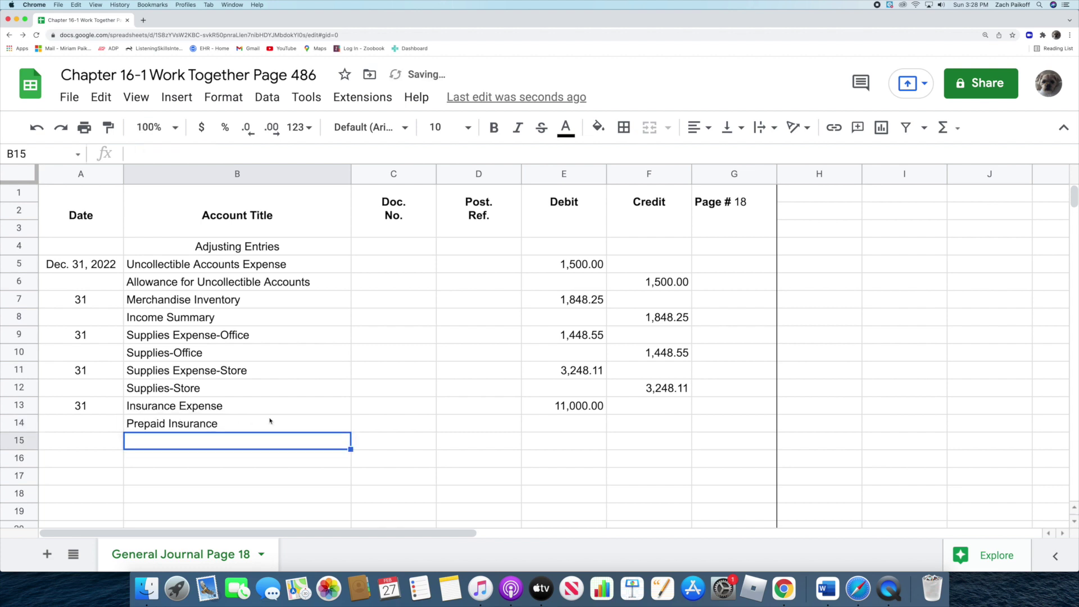
click(629, 427)
text(11,0)
text(00)
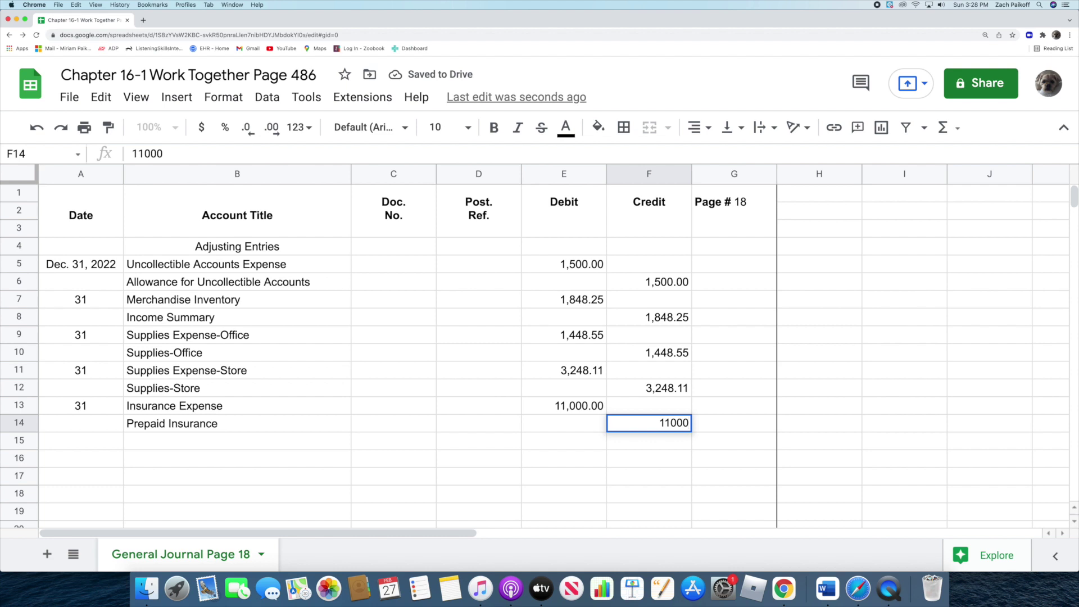
key(Return)
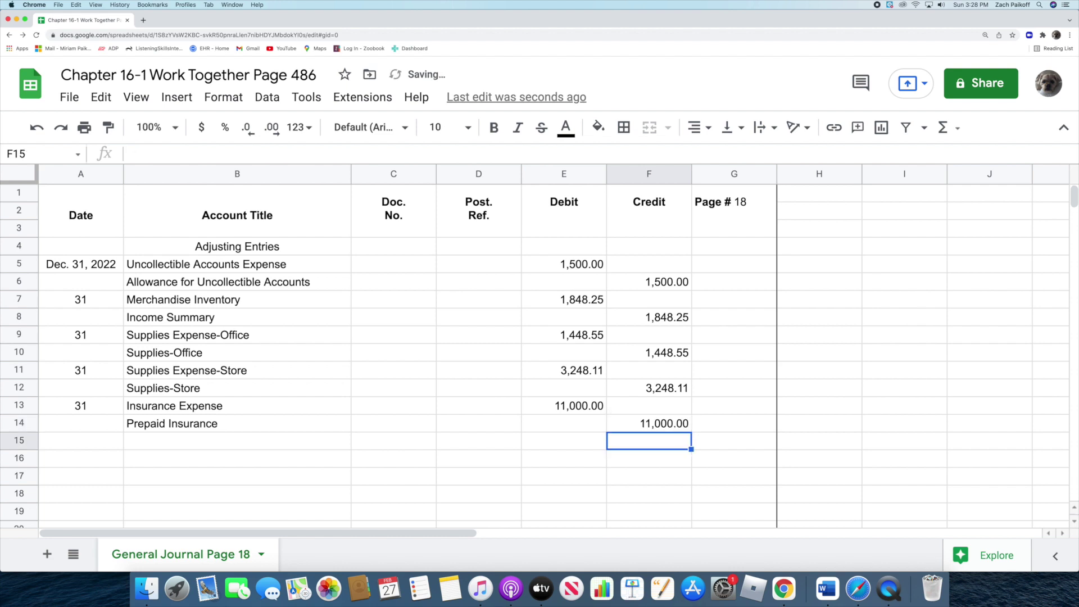
- Record the row 15 debit line dated 31 for "Depreciation Expense-Office Equipment" with a debit of 3410
click(97, 439)
text(31)
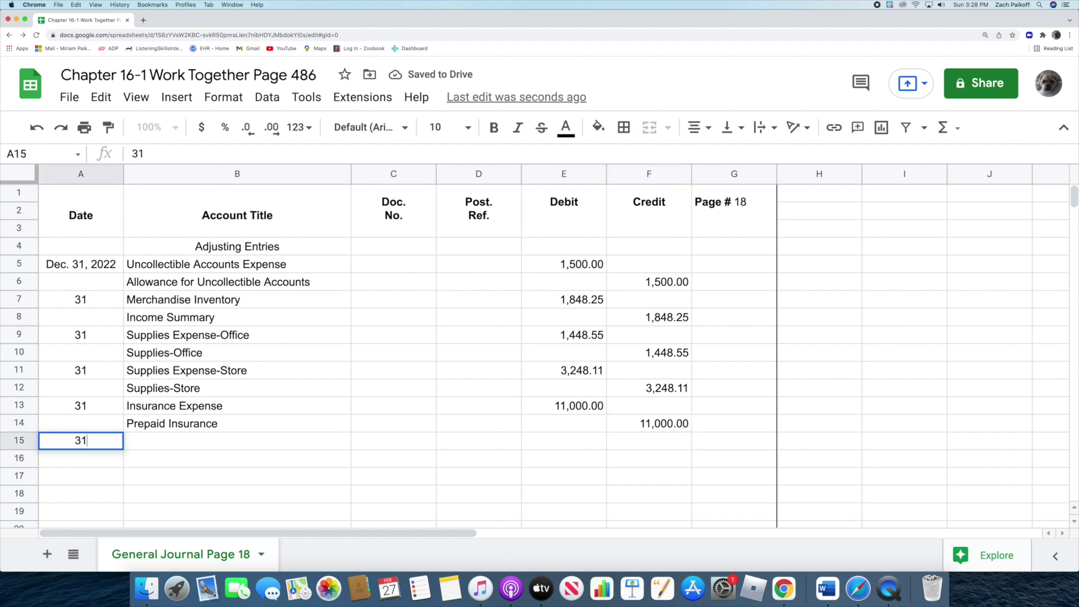
key(Return)
double_click(151, 442)
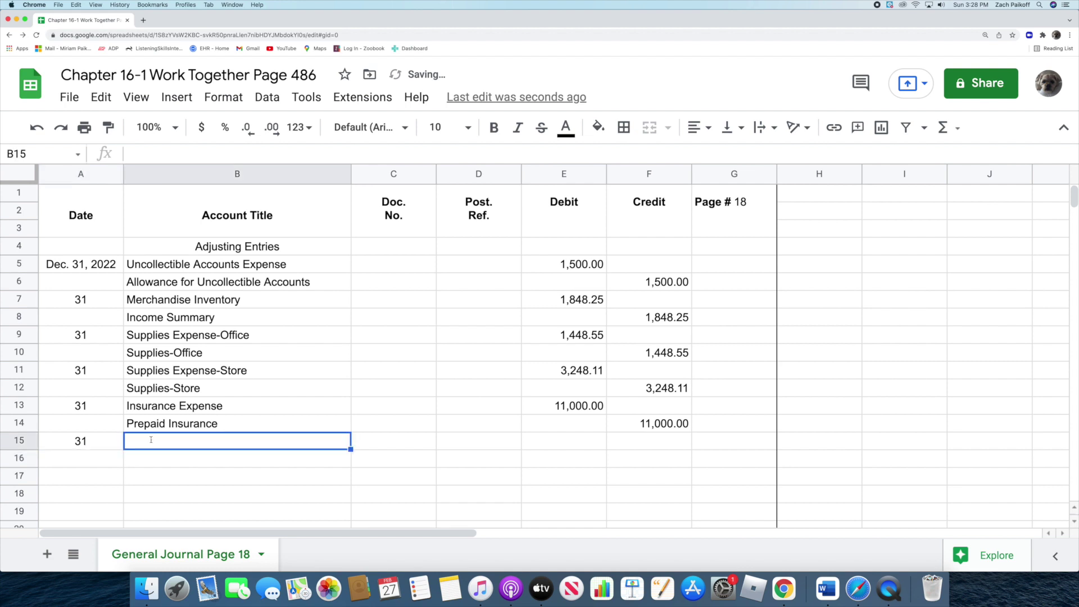
text(p)
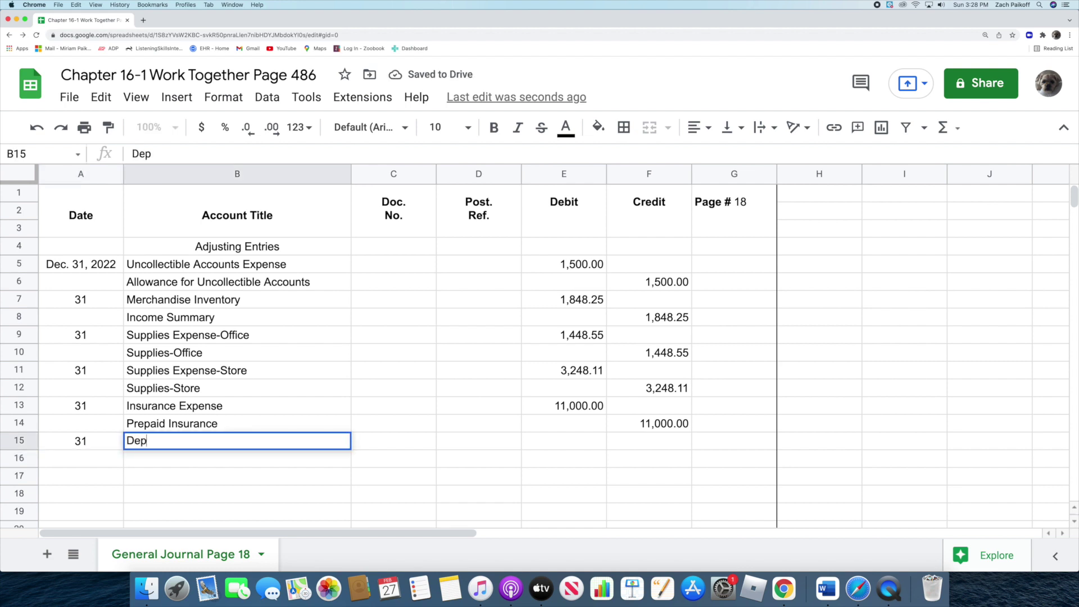
text(reciati)
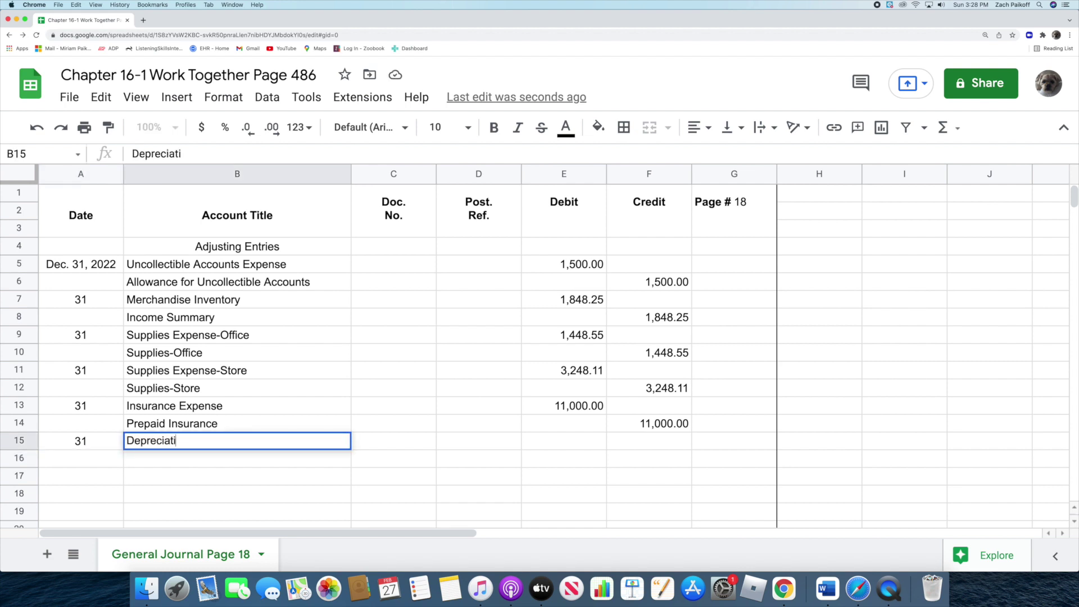
text(on Expense-Office )
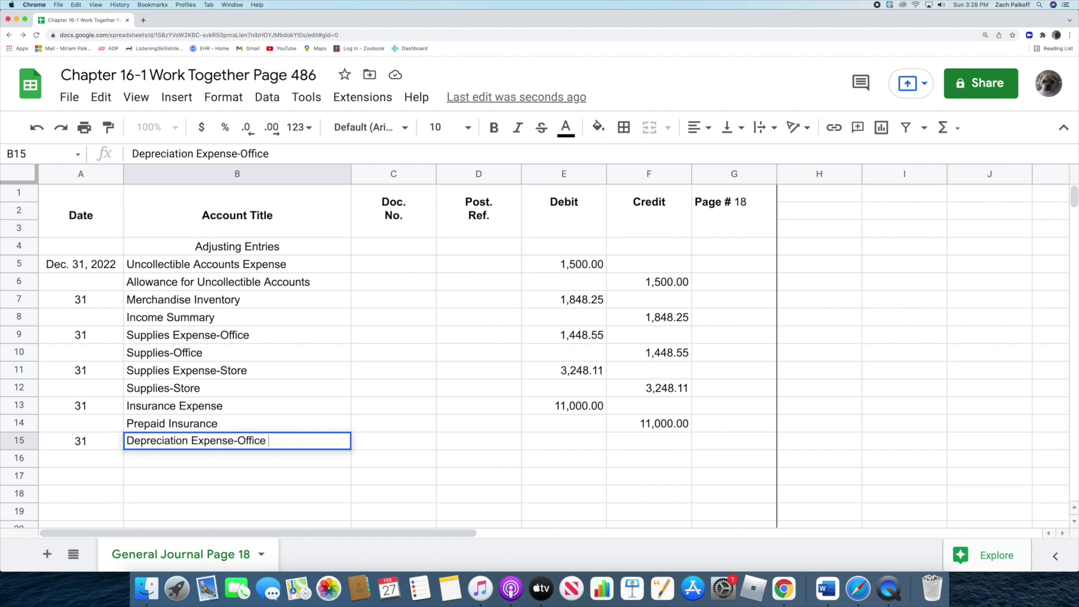
text(Equipment)
key(Return)
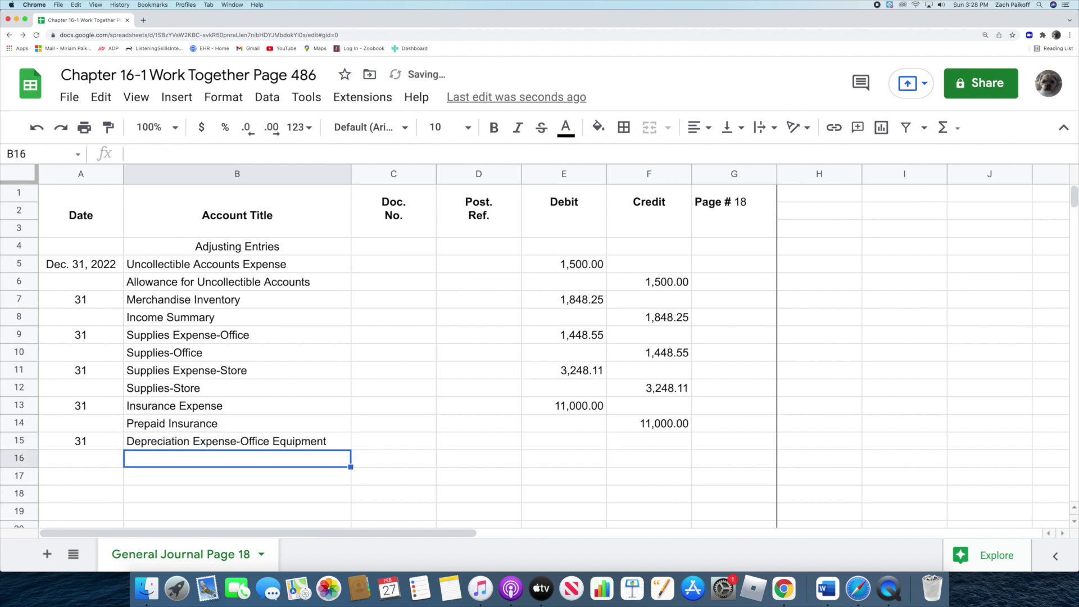
double_click(574, 444)
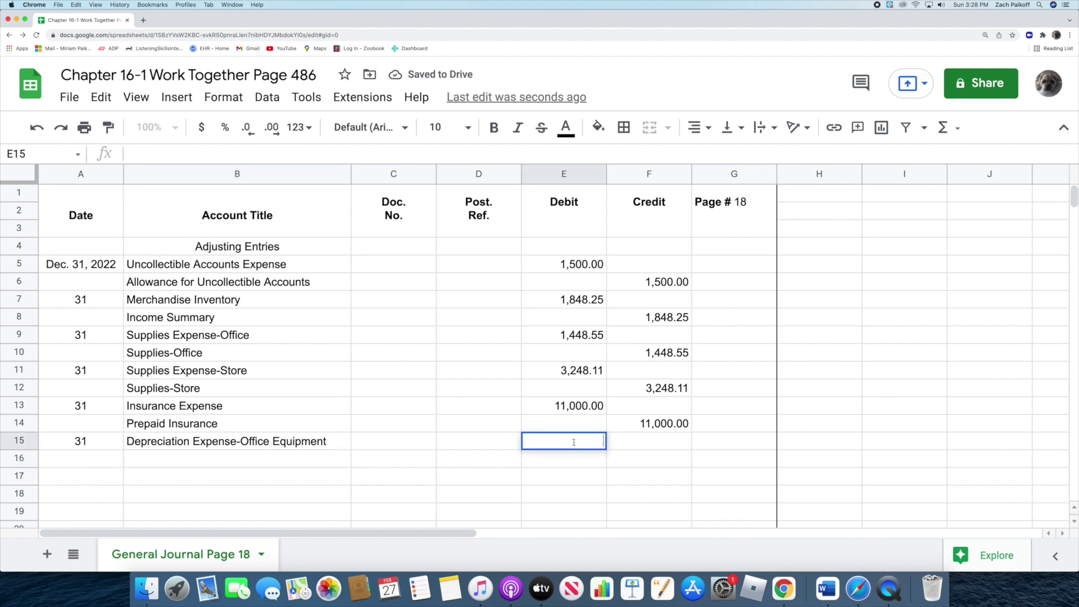
text(3410)
key(Return)
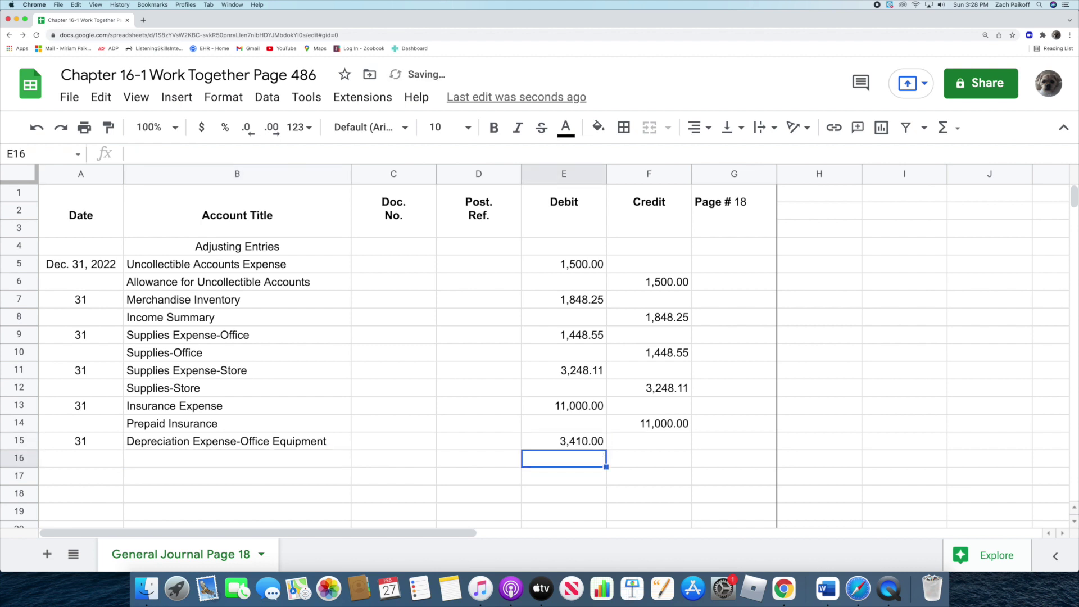
- Record the row 16 credit line for "Accumulated Depreciation-Office Equipment" with a credit of 3410
double_click(281, 458)
text(Accumulated Depreciation-Office Eq)
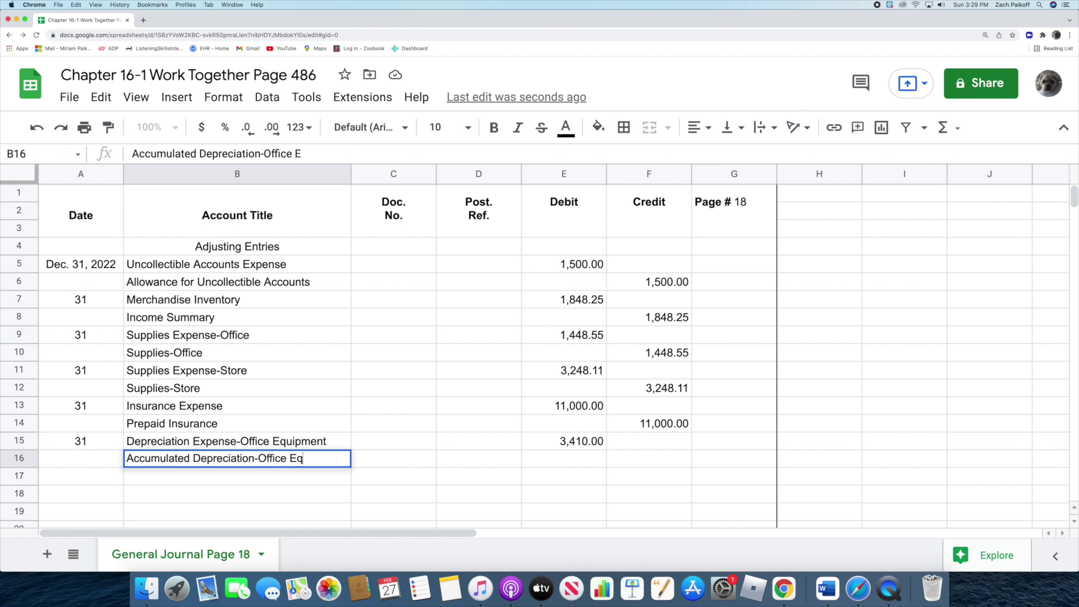
text(uipment)
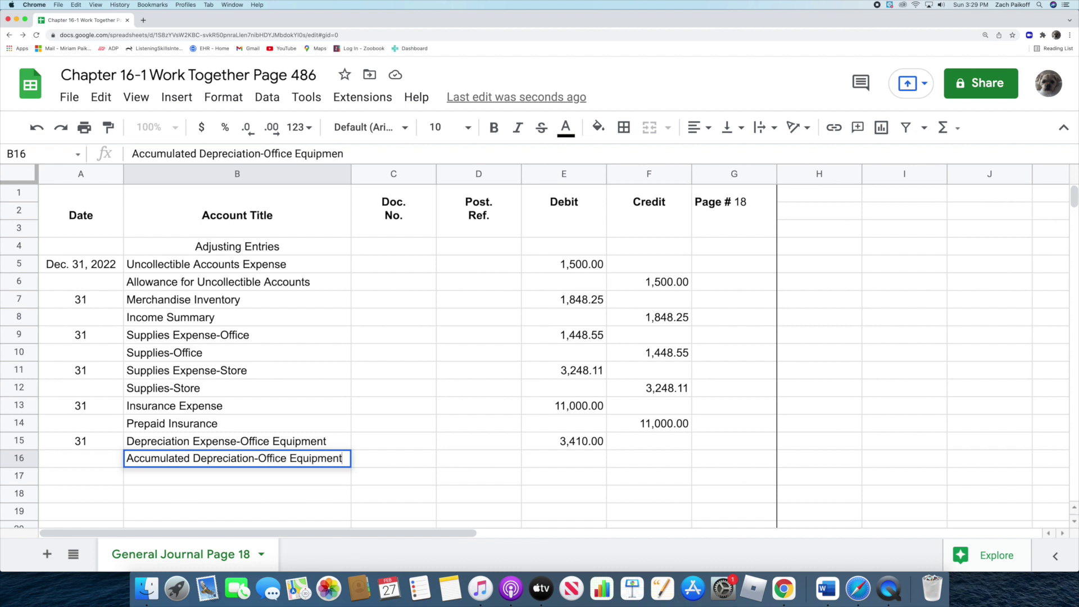
key(Return)
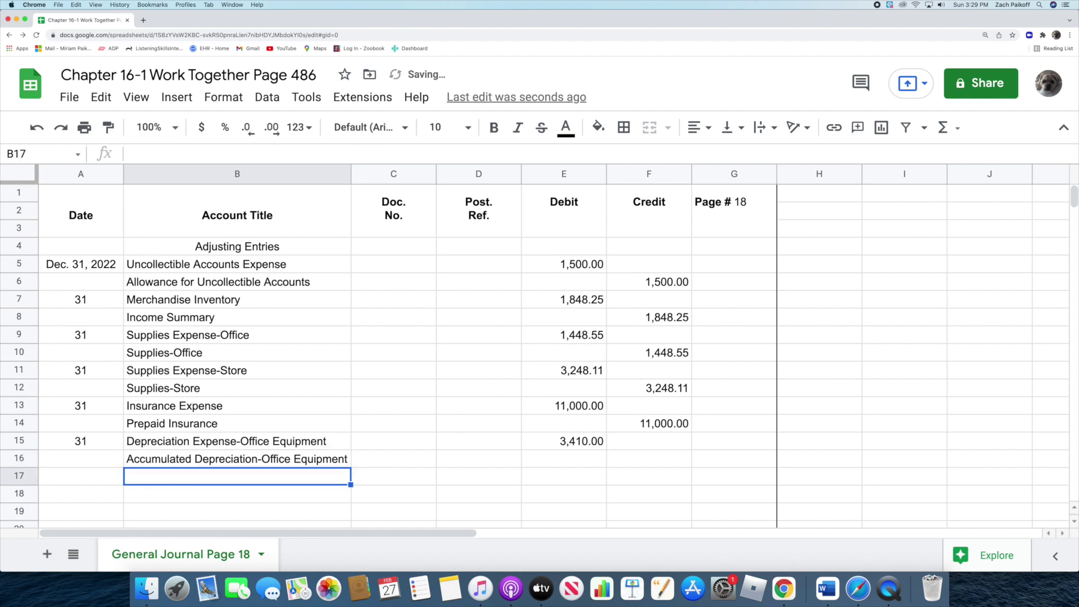
click(633, 461)
text(34)
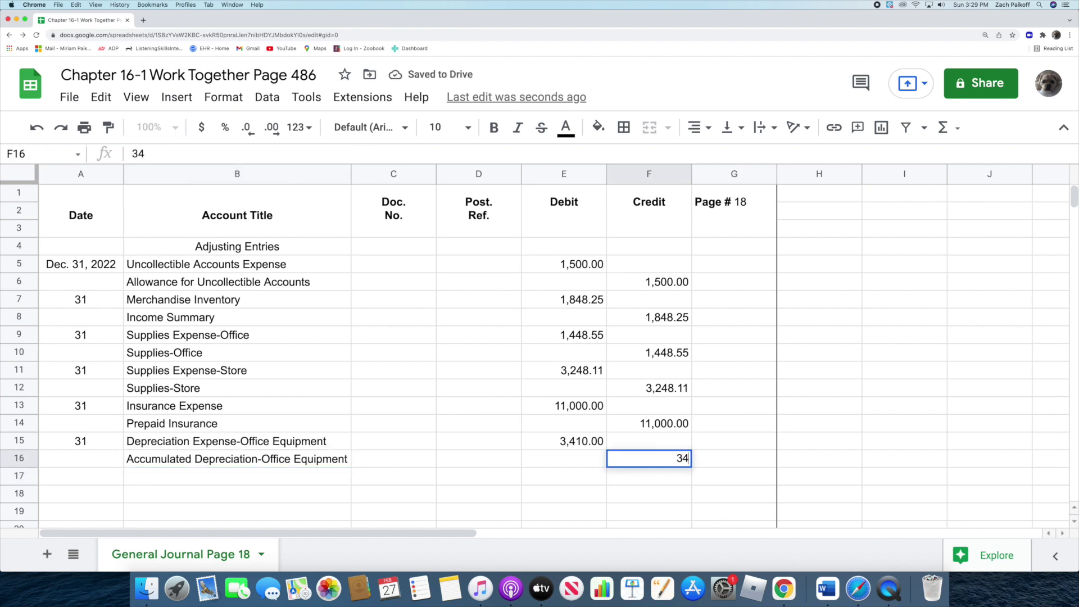
text(10)
key(Return)
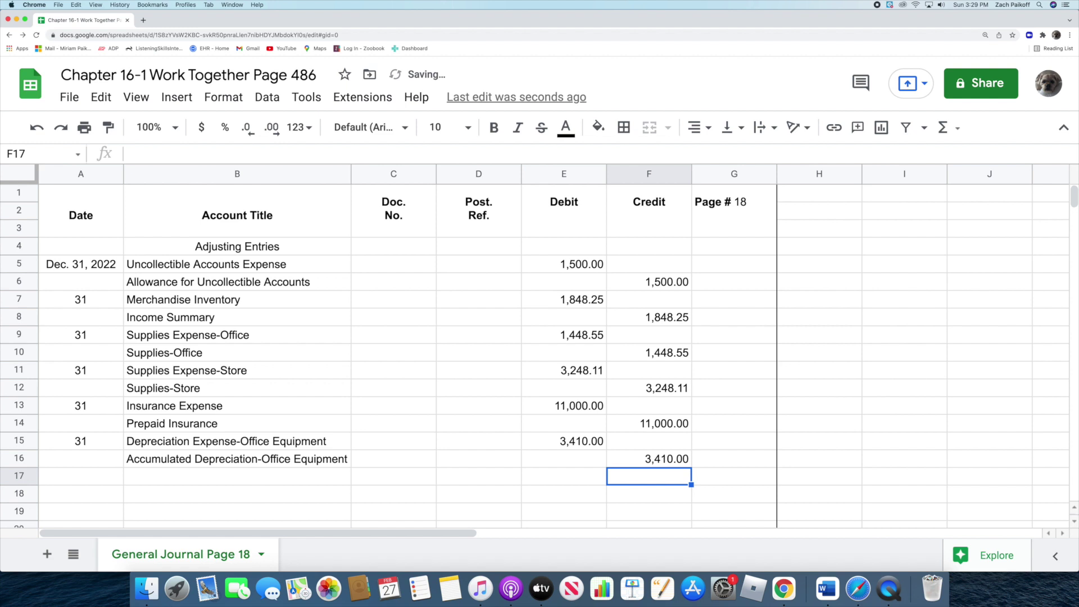
- Record the row 17 debit line dated 31 for "Depreciation Expense-Store Equipment" with a debit of 6420
click(90, 477)
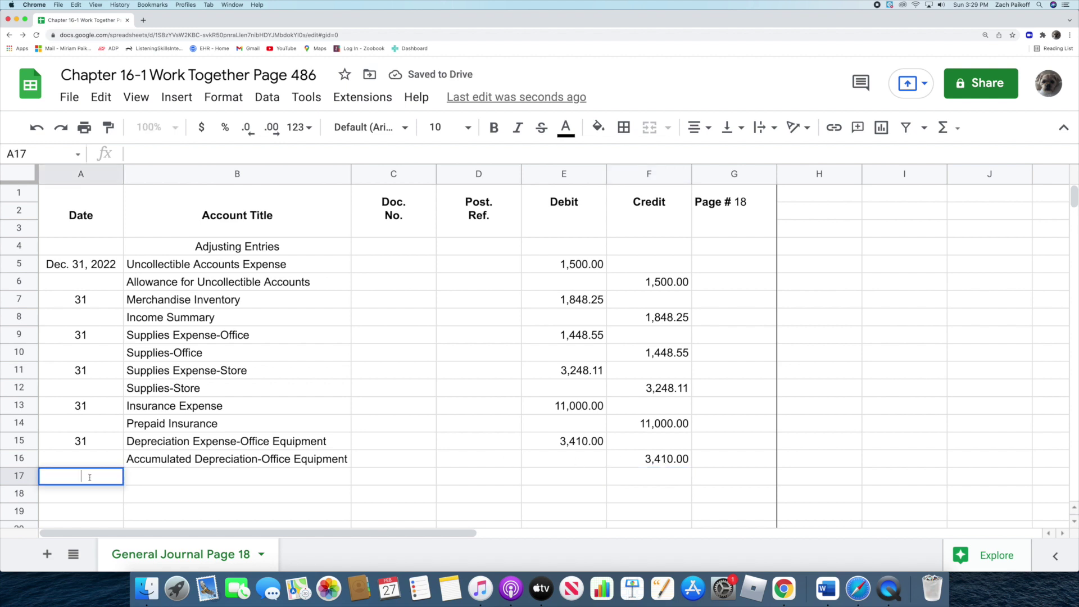
text(31)
key(Return)
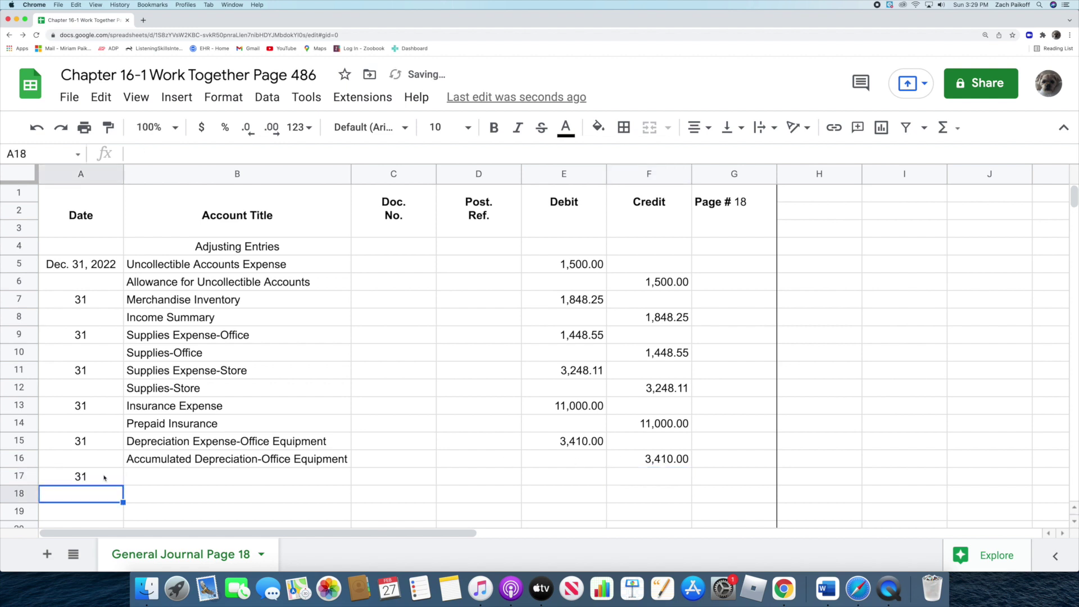
click(151, 477)
text(Depreciat)
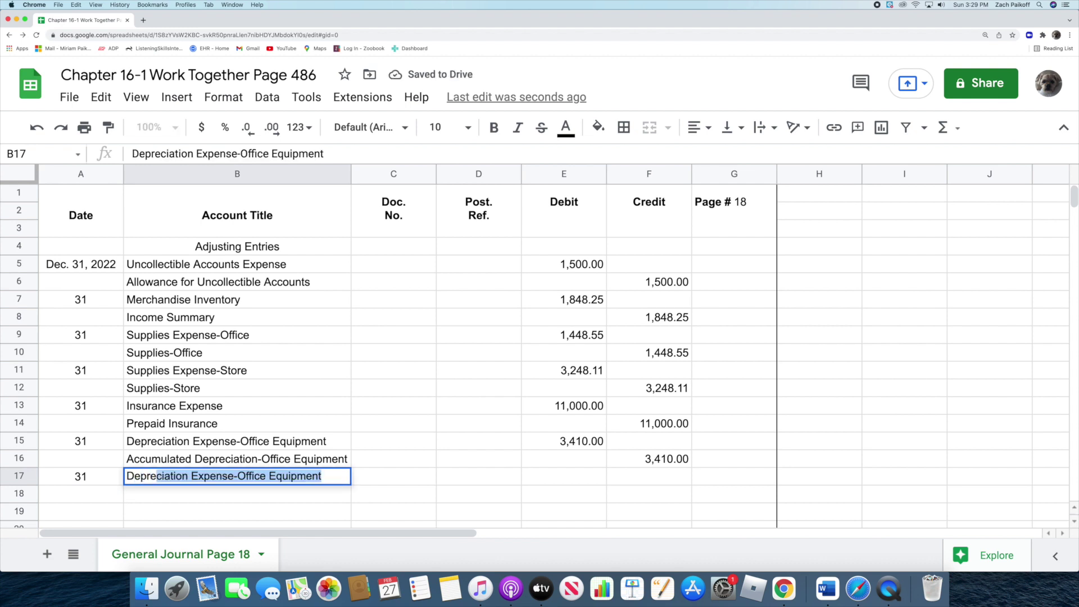
text(ion)
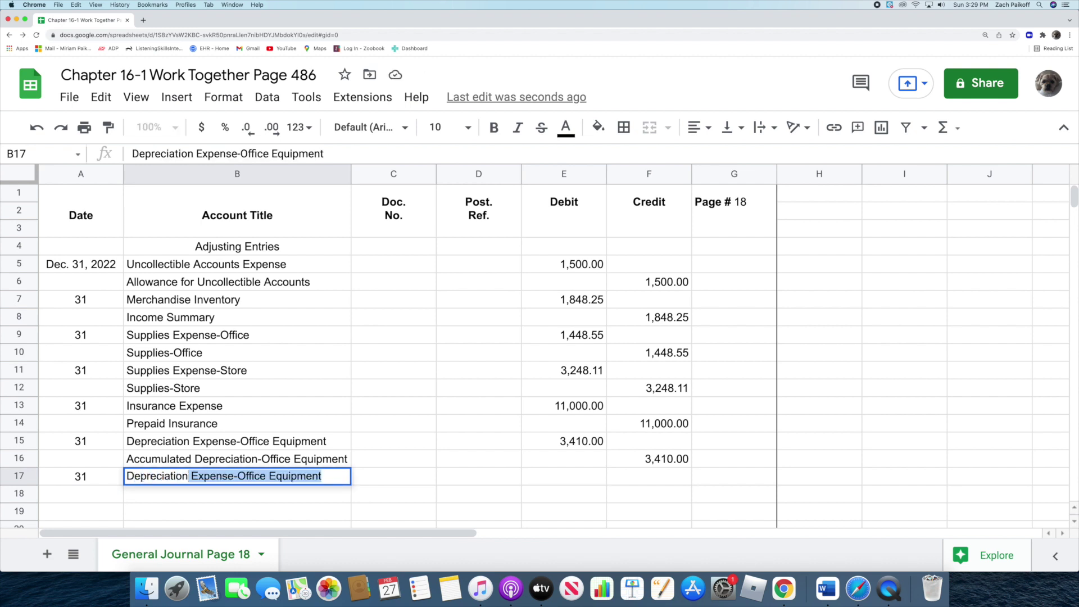
text( Expens)
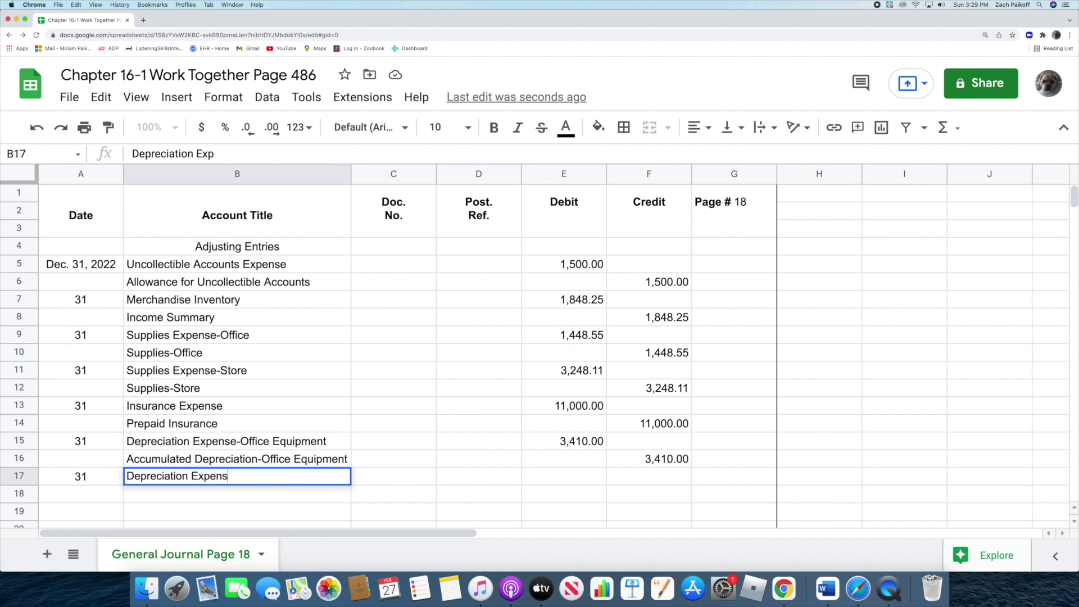
text(e-Store Eq)
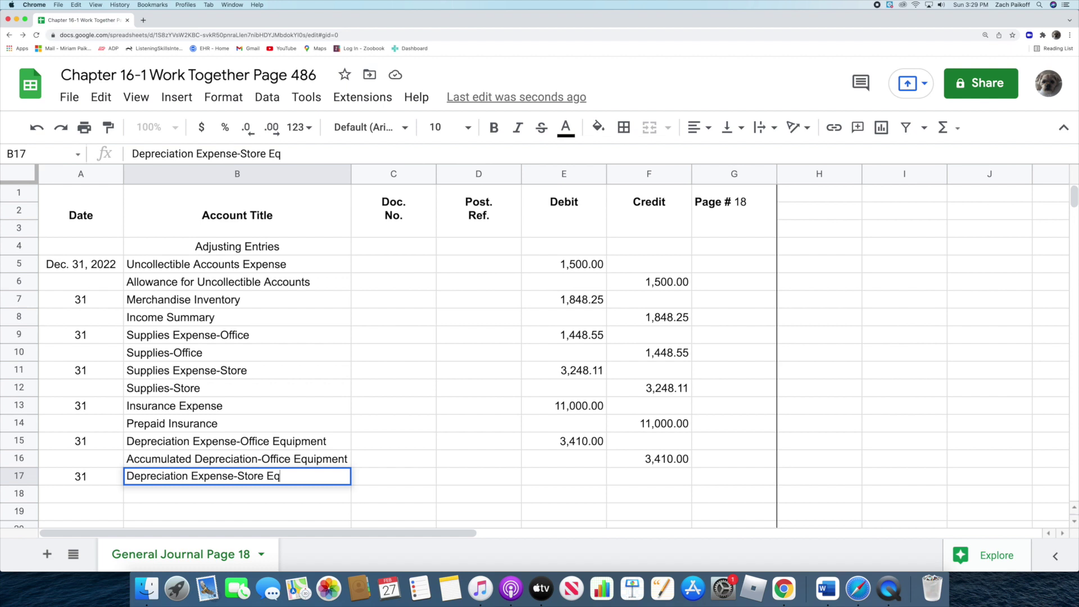
text(uipment)
key(Return)
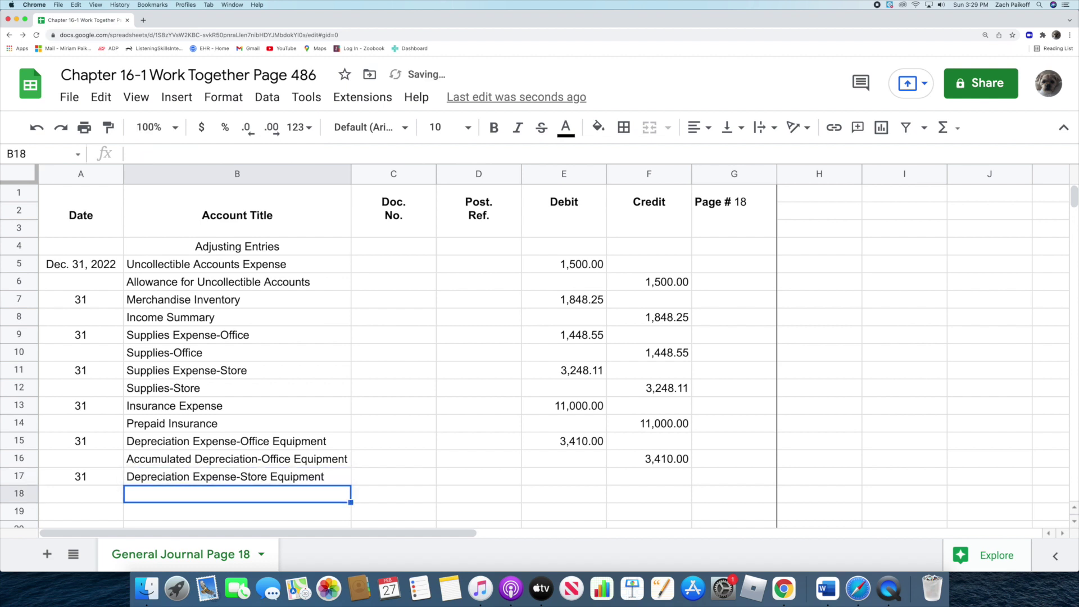
click(561, 478)
text(6420)
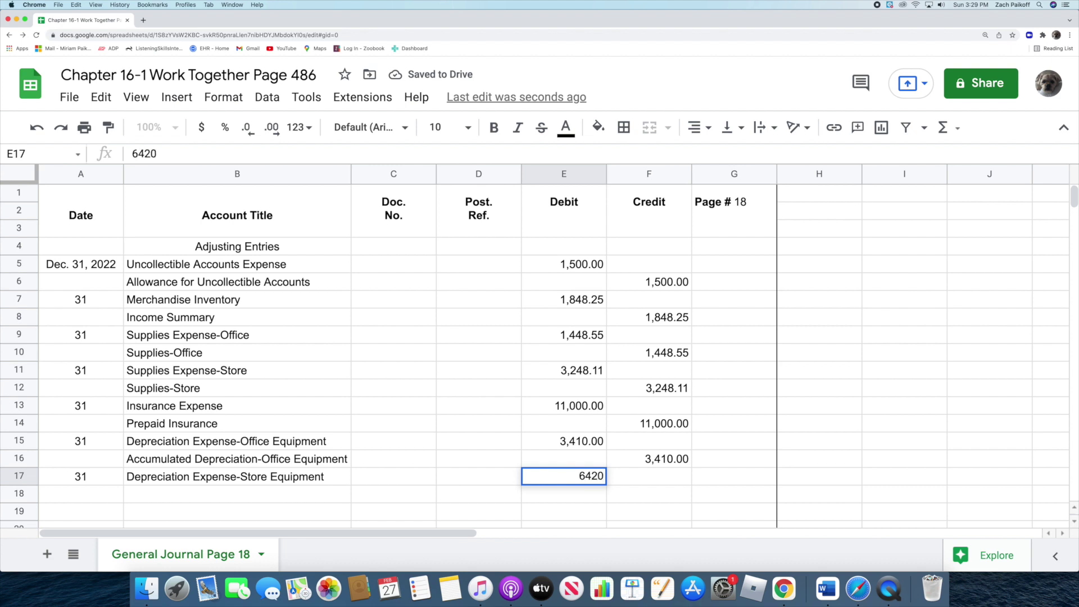
key(Return)
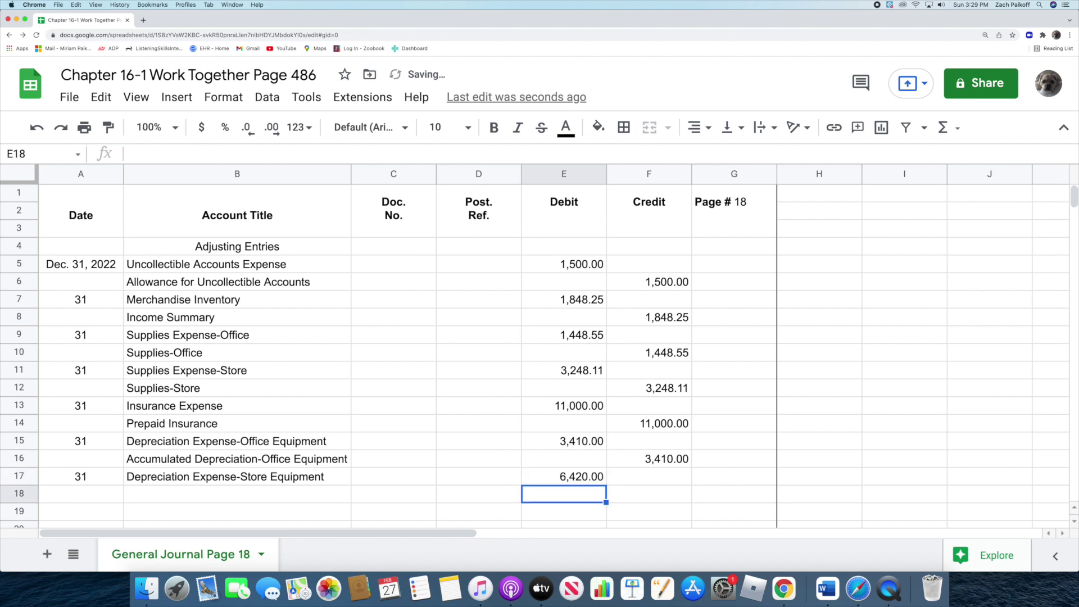
- Record the row 18 credit line for "Accumulated Depreciation-Store Equipment" with a credit of 6420
click(217, 496)
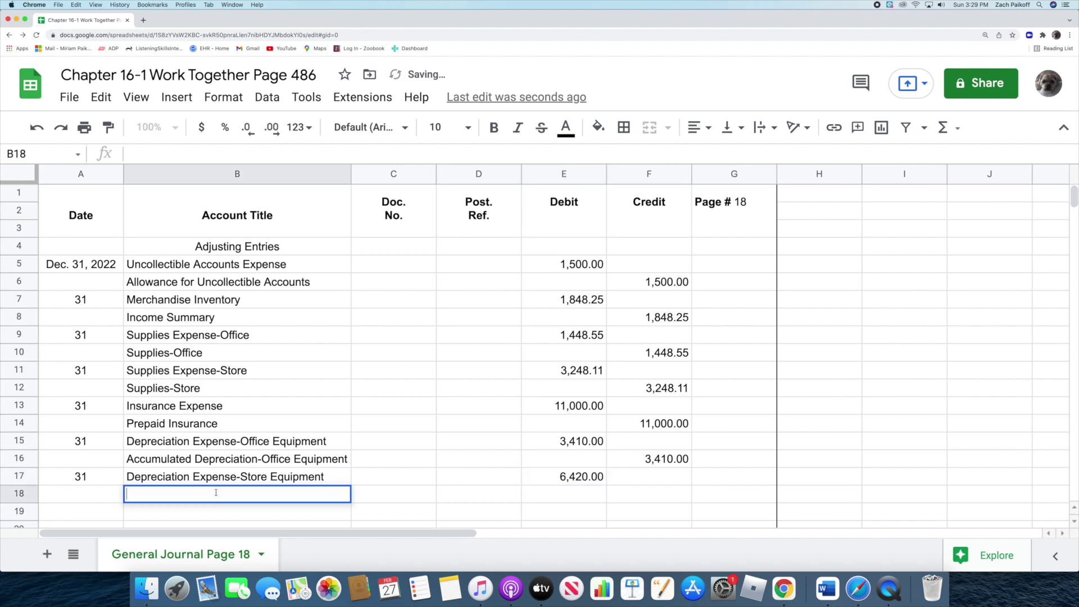
text(Accumu)
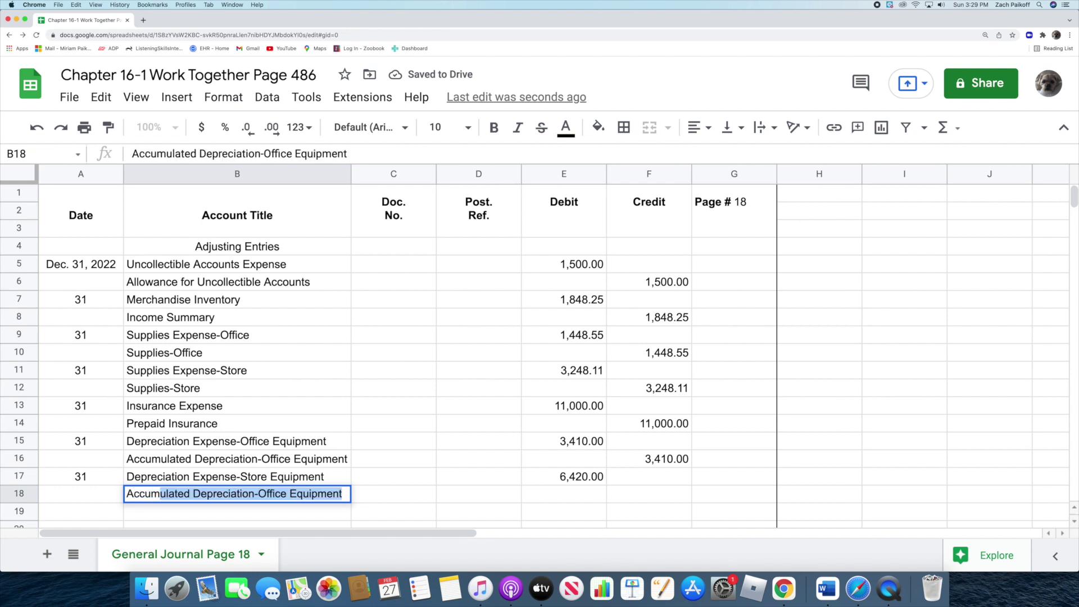
text(late)
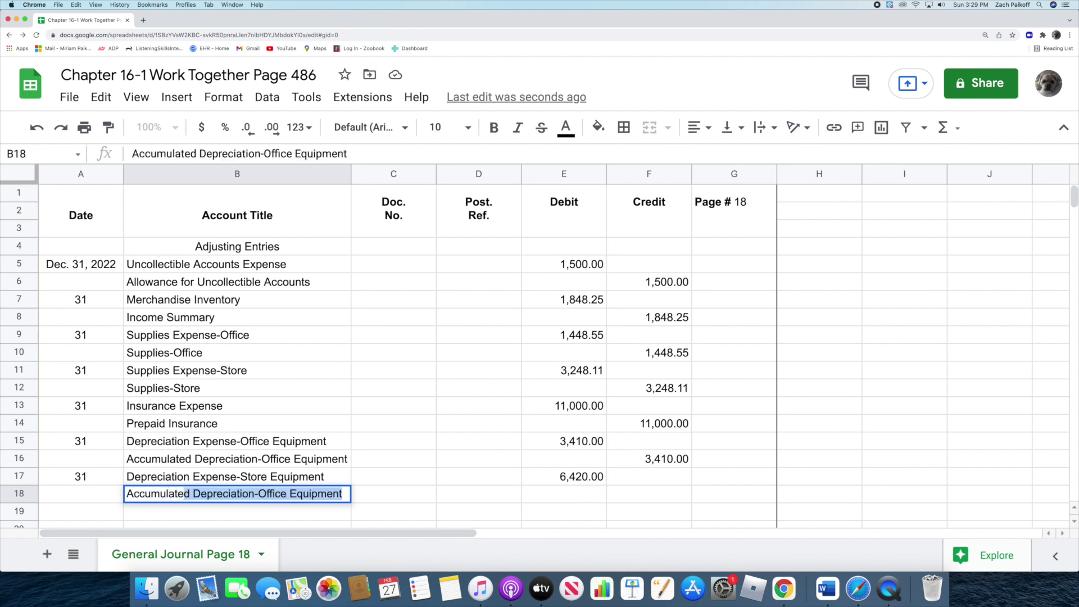
text(d Depreciation-)
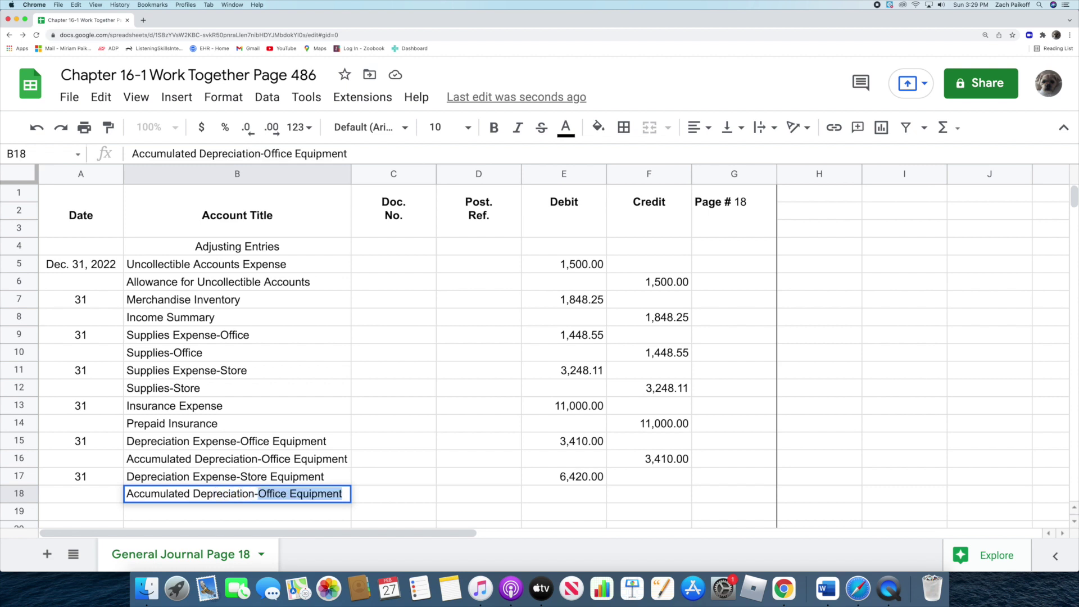
text(Store Equipment)
key(Return)
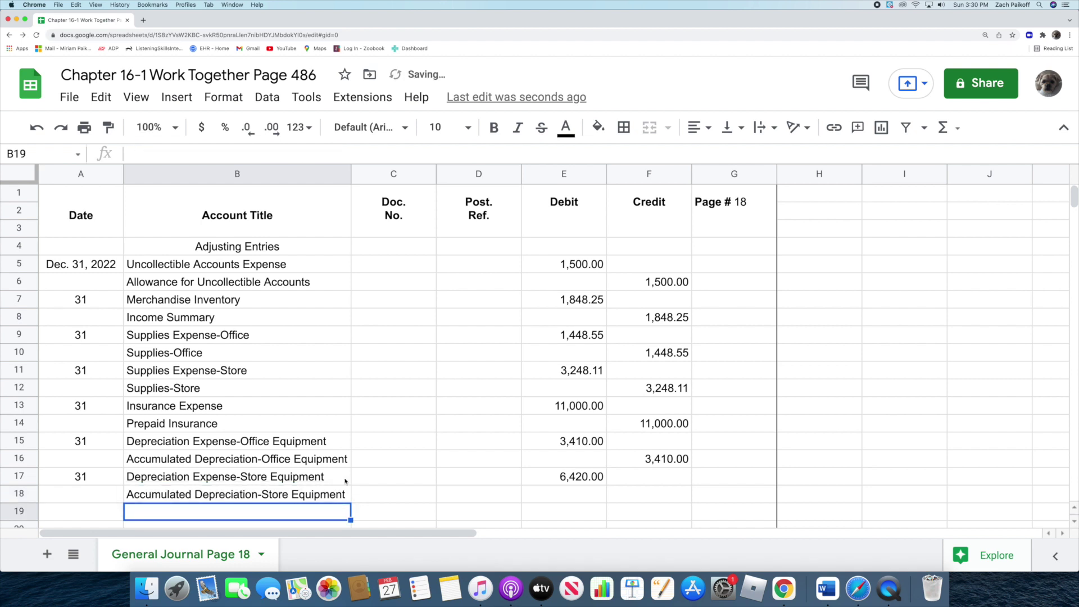
click(641, 496)
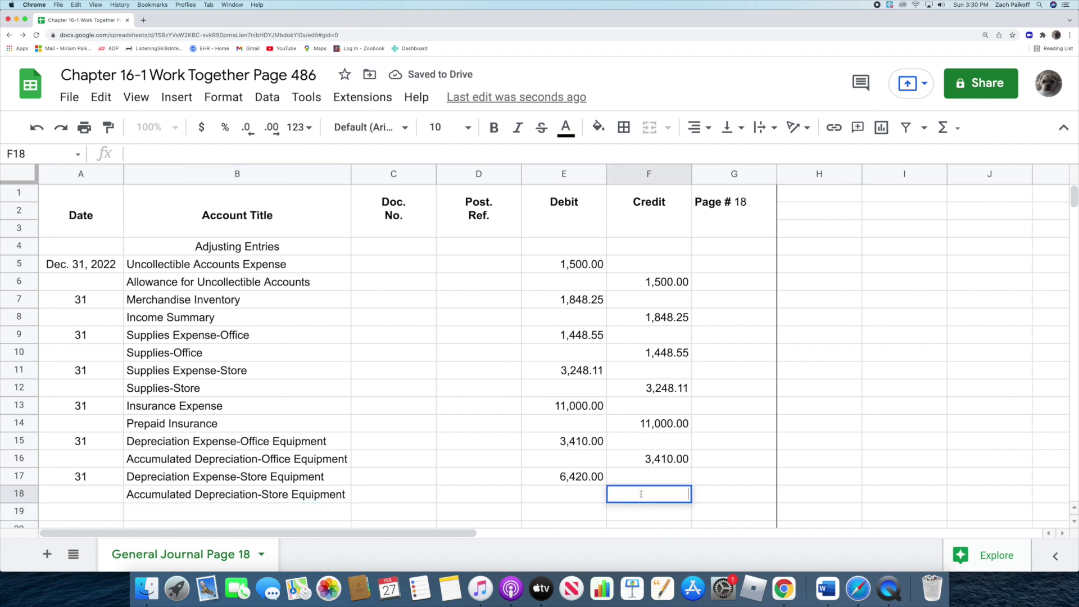
text(6420)
key(Return)
- Record the row 19 debit line dated 31 for "Federal Income Tax Expense" with a debit of 3948.91
scroll(589, 466, down, 3)
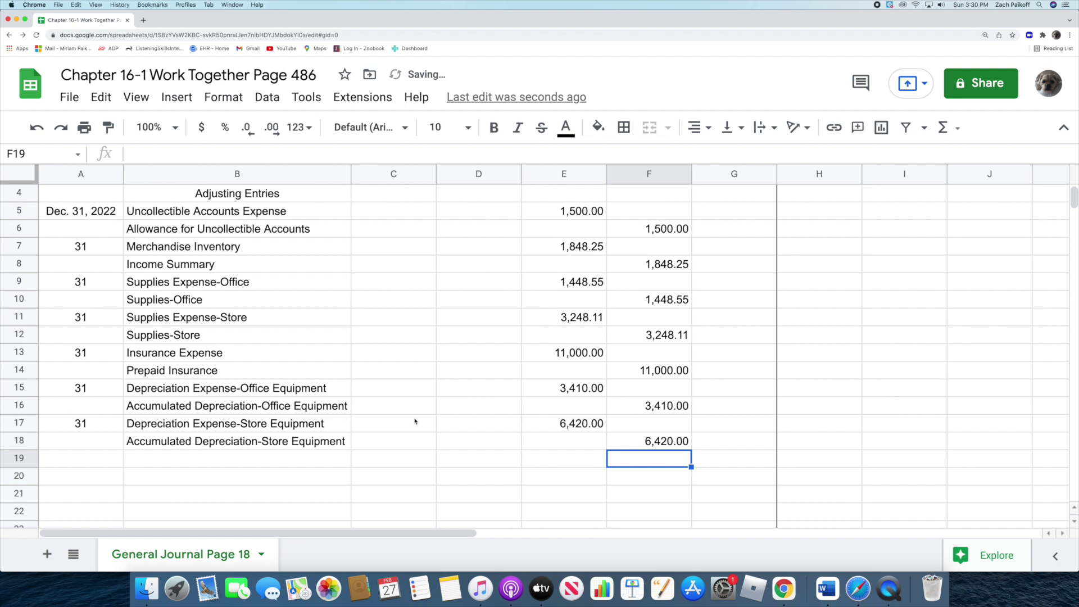
click(103, 460)
text(31)
key(Return)
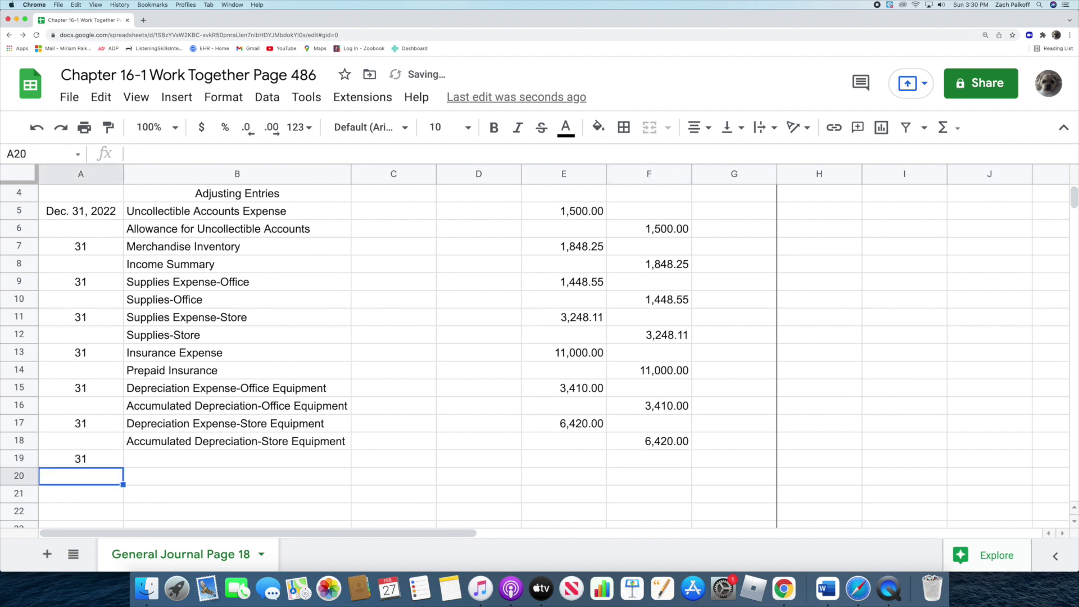
double_click(168, 459)
text(F)
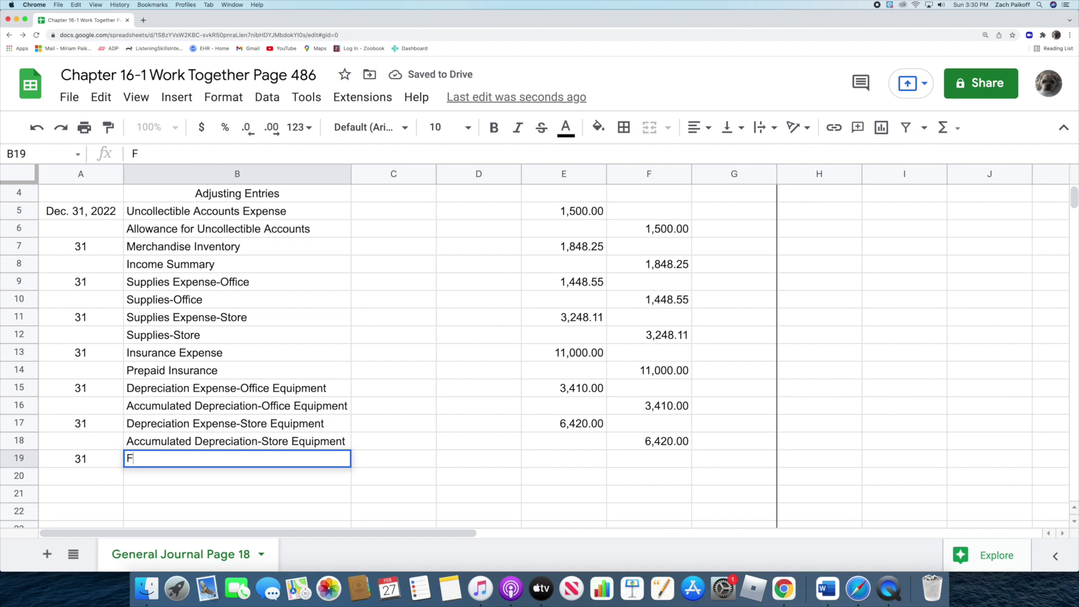
text(ederal Income )
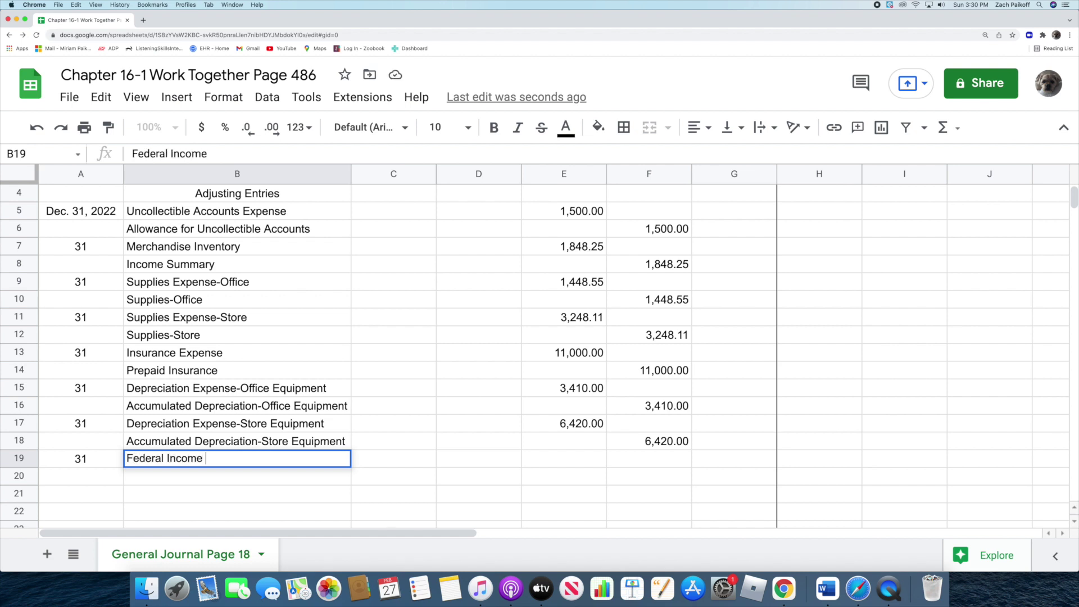
text(Tax Expense)
key(Return)
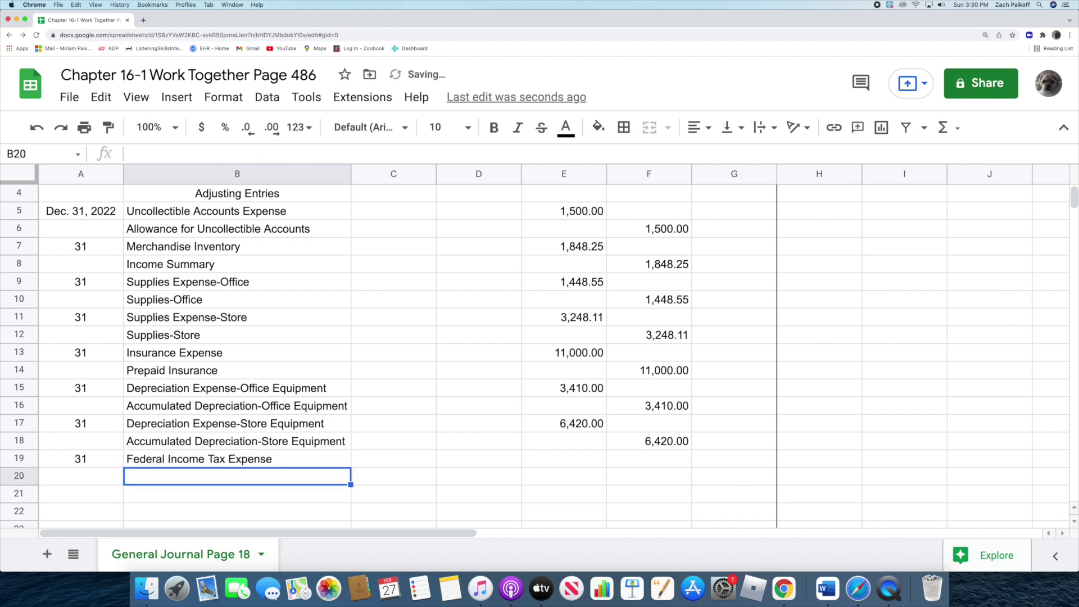
click(554, 459)
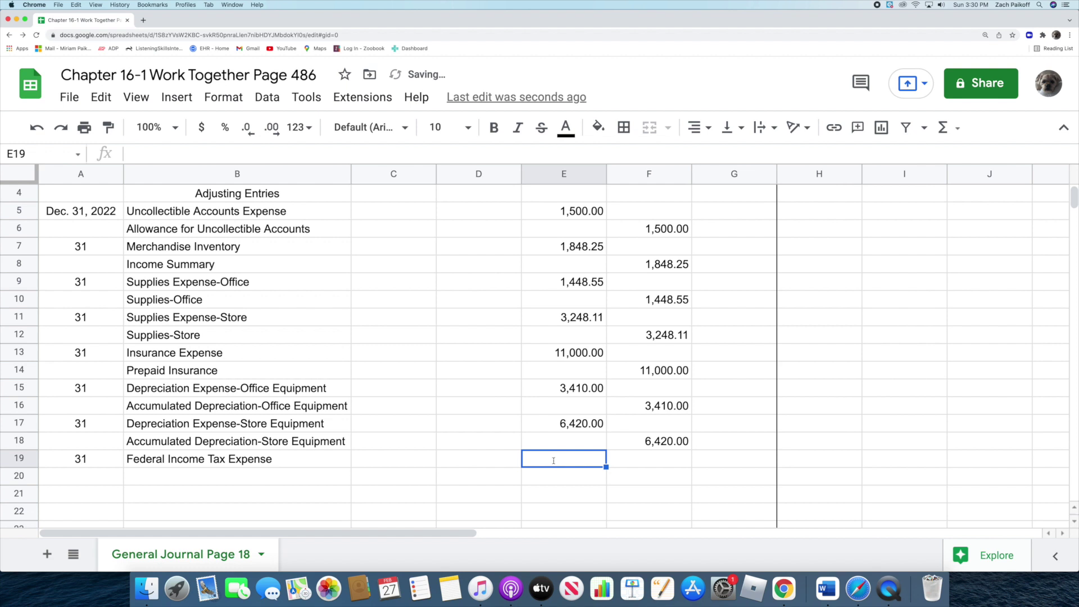
text(39)
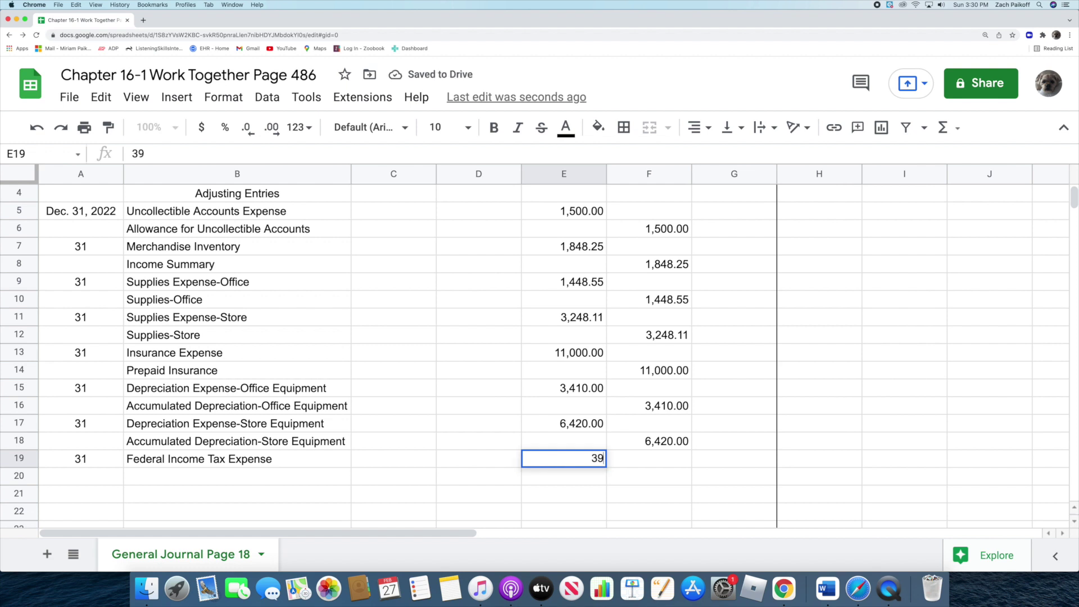
text(48.91)
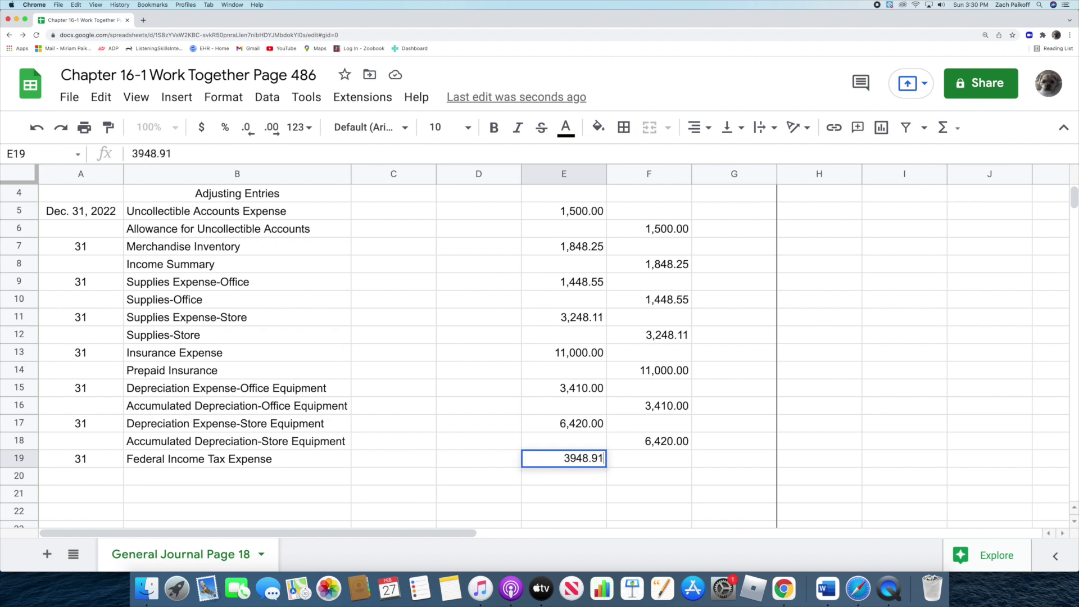
key(Return)
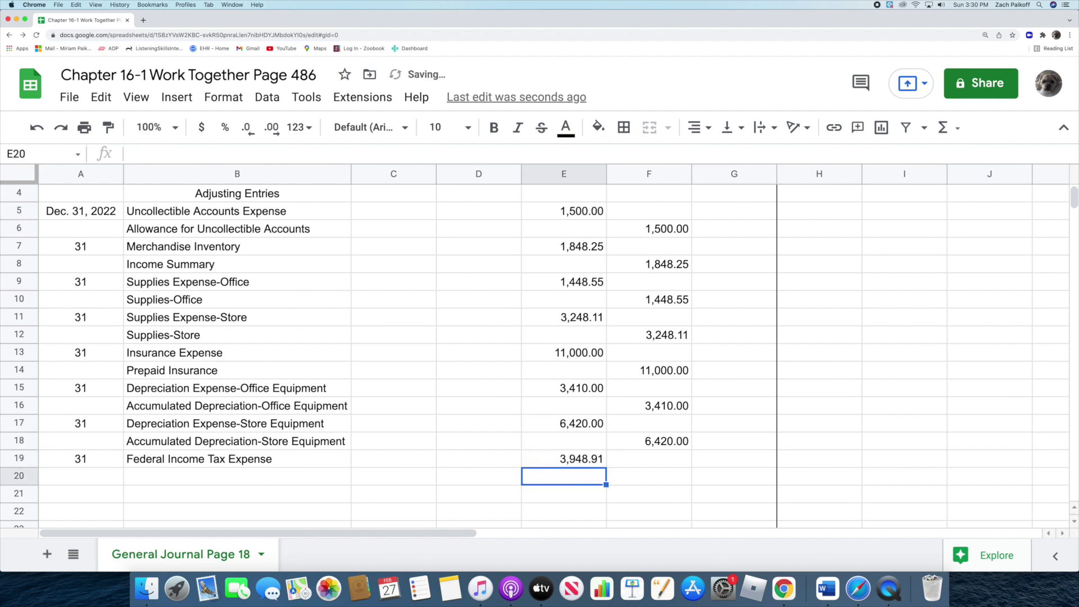
- Record the row 20 credit line for "Federal Income Tax Payable" with a credit of 3948.91
click(271, 476)
text(Fe)
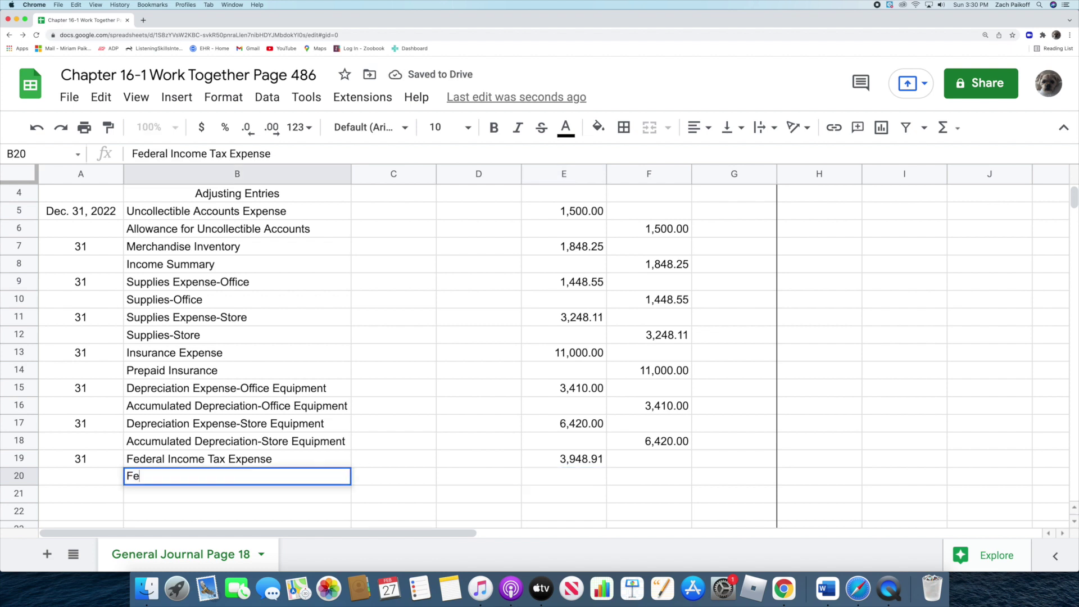
text(deral )
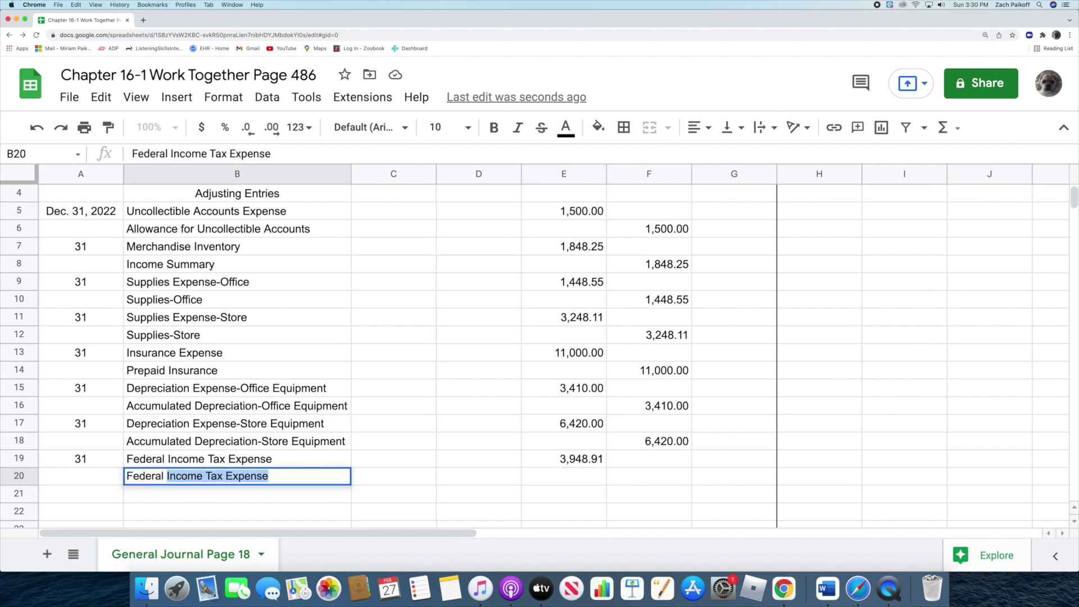
text(Income T)
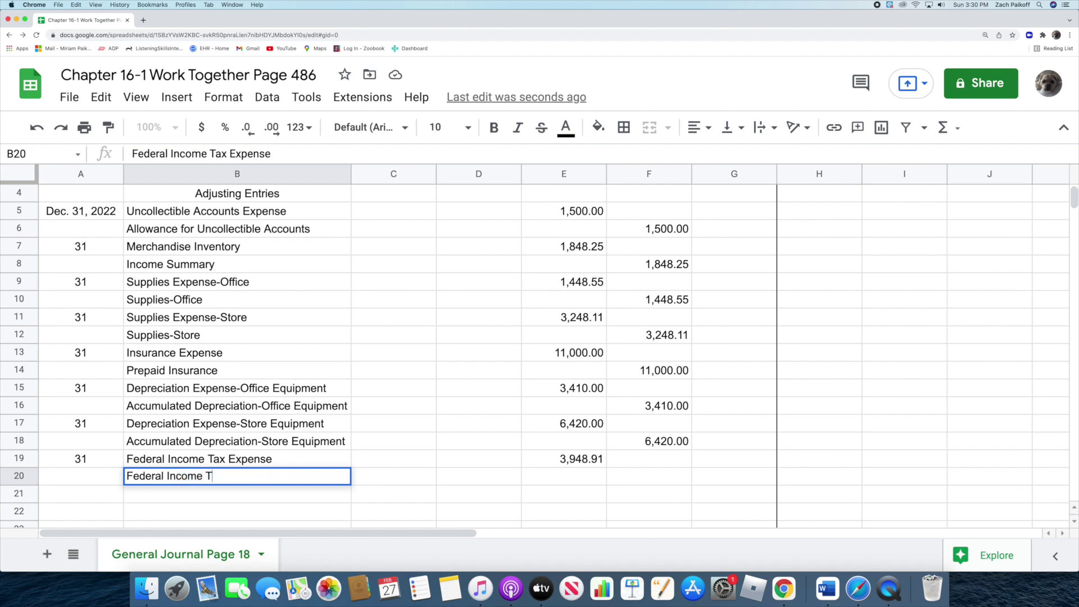
text(ax Payable)
key(Return)
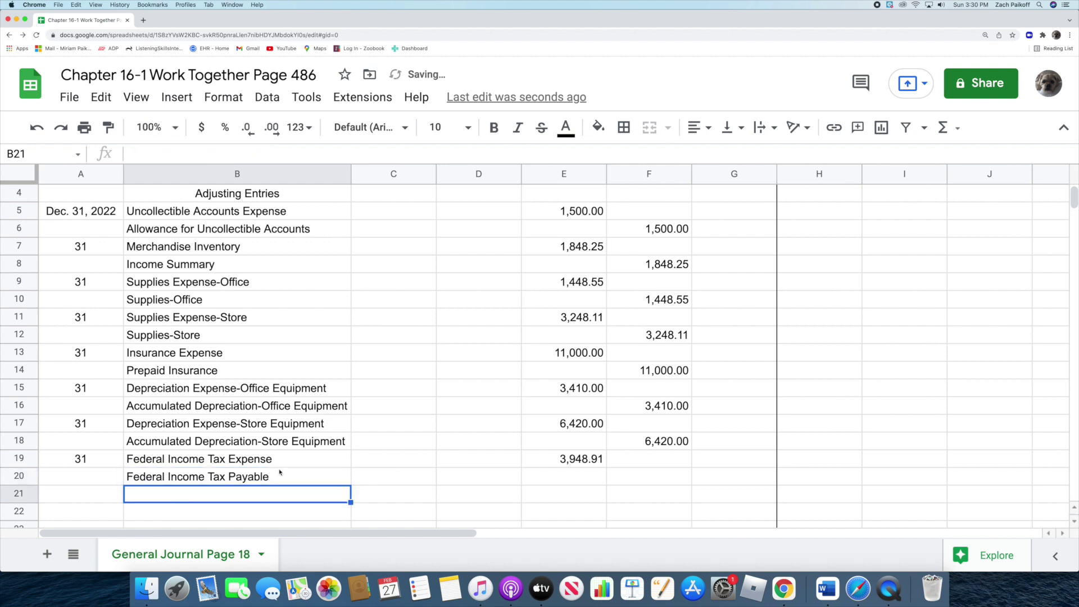
click(643, 479)
text(3)
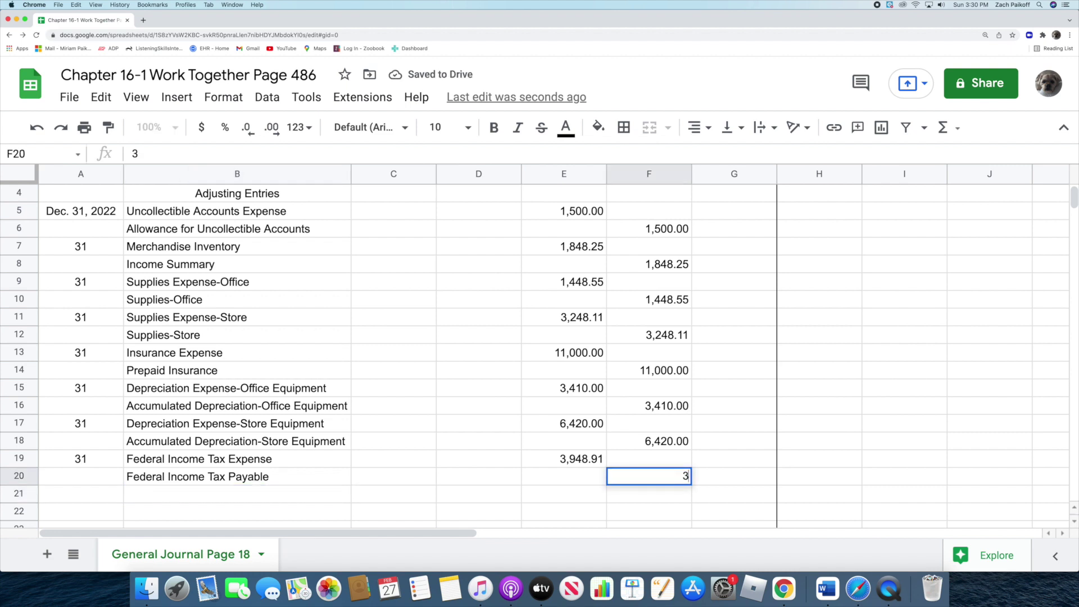
text(948.91)
key(Return)
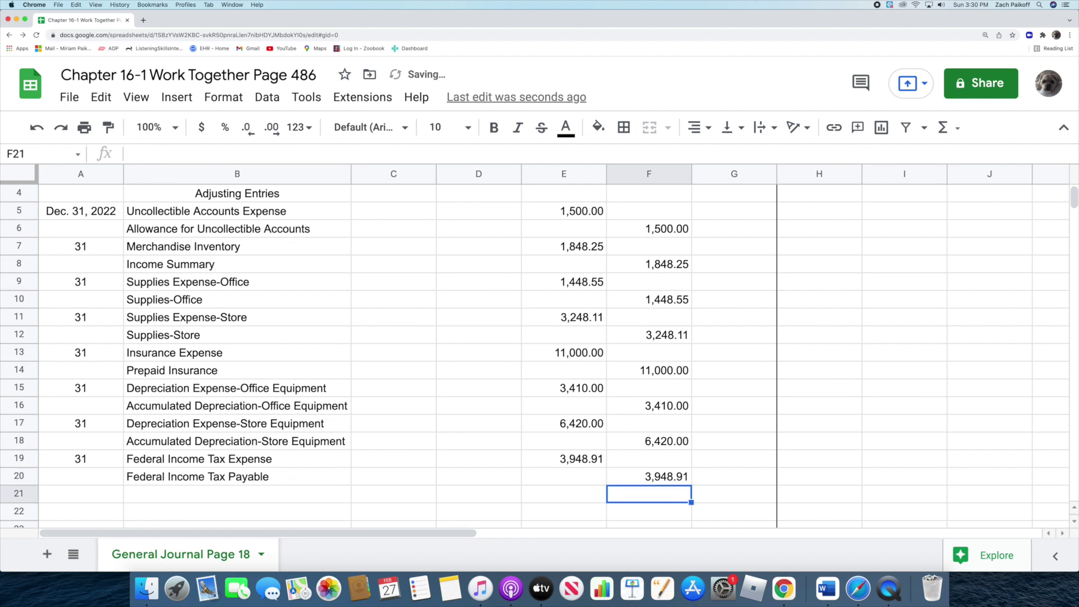
click(958, 479)
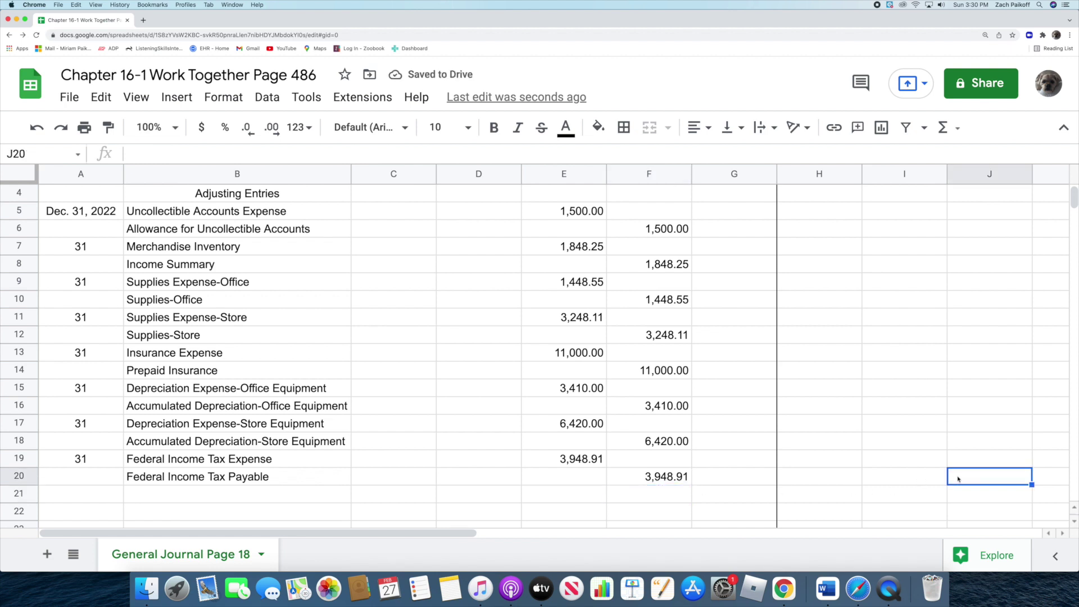